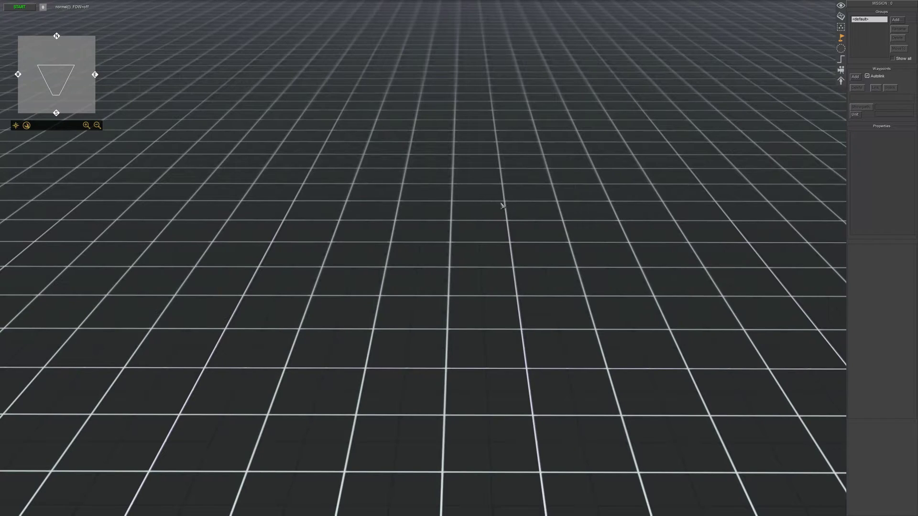
scroll(502, 206, down, 1)
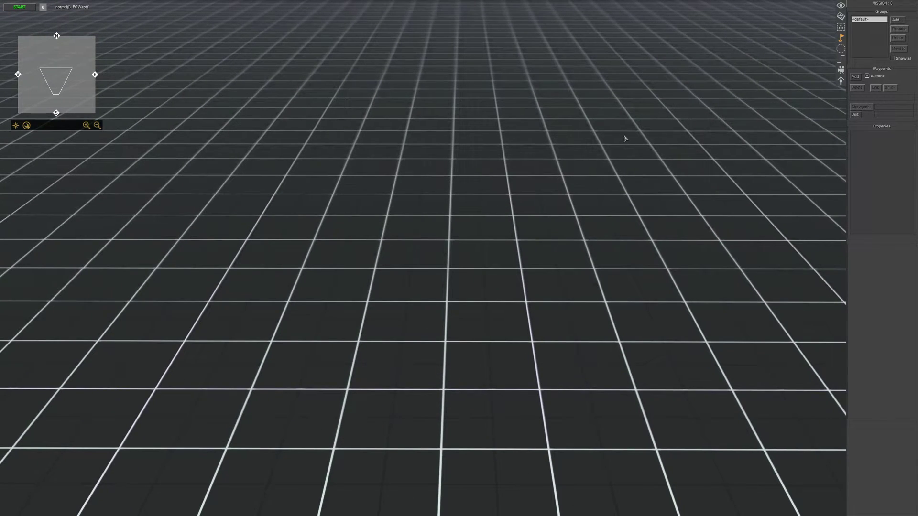
scroll(574, 171, down, 2)
scroll(557, 181, down, 2)
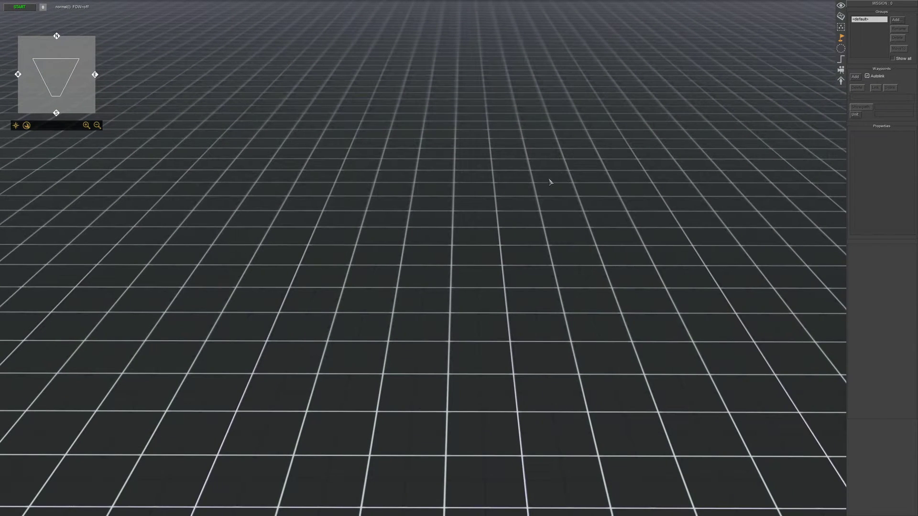
scroll(531, 162, down, 1)
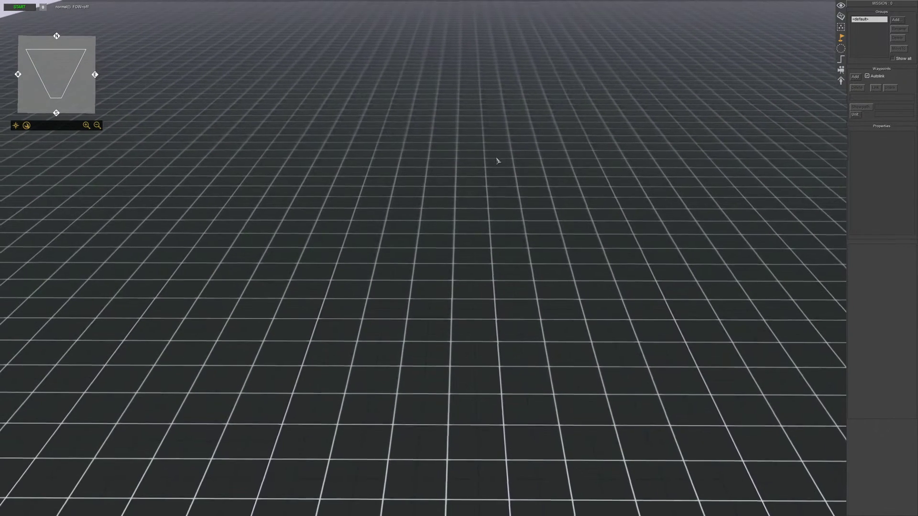
scroll(496, 163, down, 1)
scroll(498, 162, down, 1)
scroll(491, 172, up, 1)
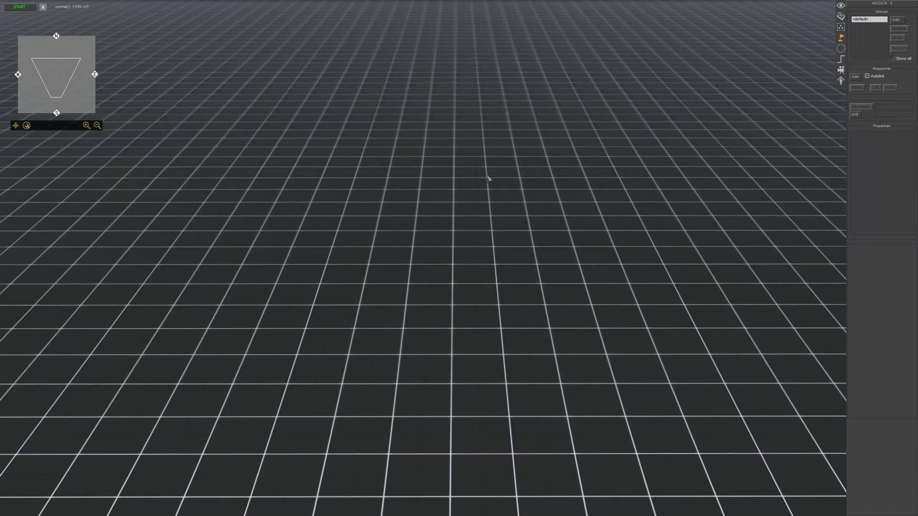
scroll(484, 196, down, 1)
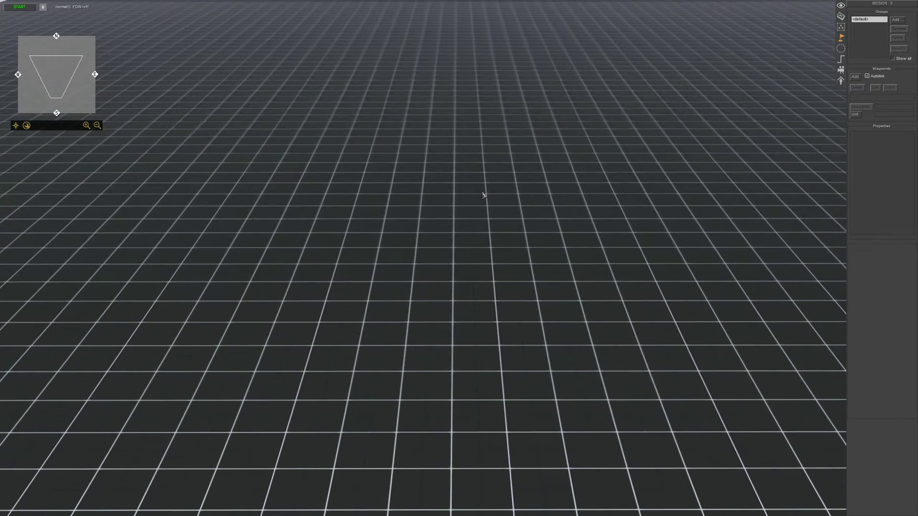
- Place a waypoint on the grid and drag it to the upper left
click(842, 39)
scroll(483, 225, up, 2)
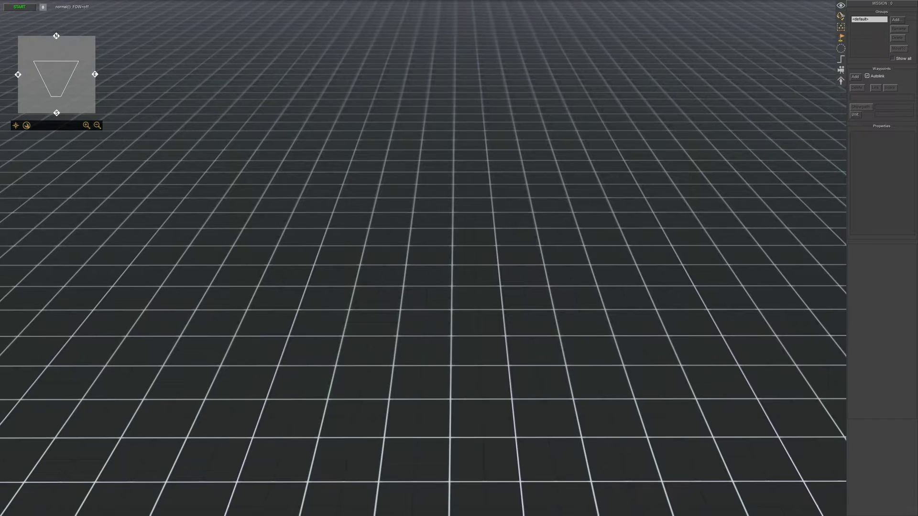
click(854, 77)
click(498, 190)
scroll(499, 183, down, 2)
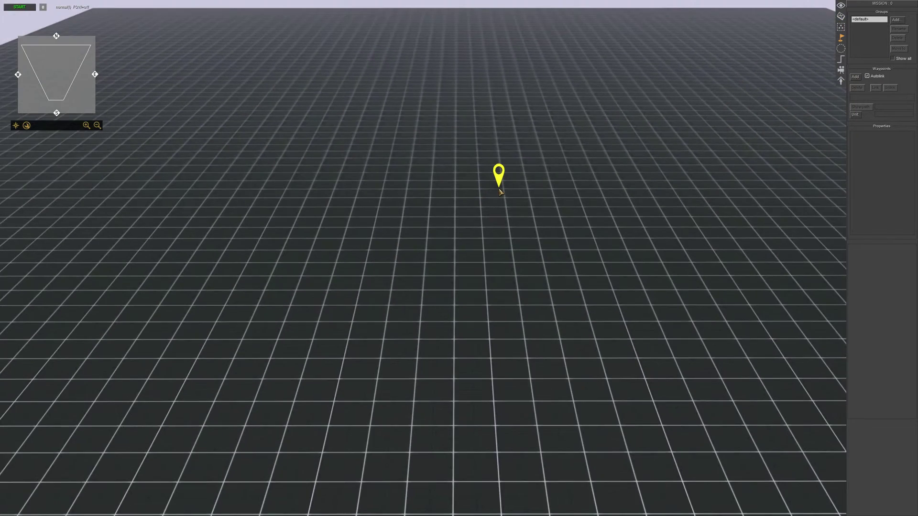
scroll(495, 172, down, 2)
click(499, 162)
scroll(505, 190, up, 2)
scroll(549, 215, up, 2)
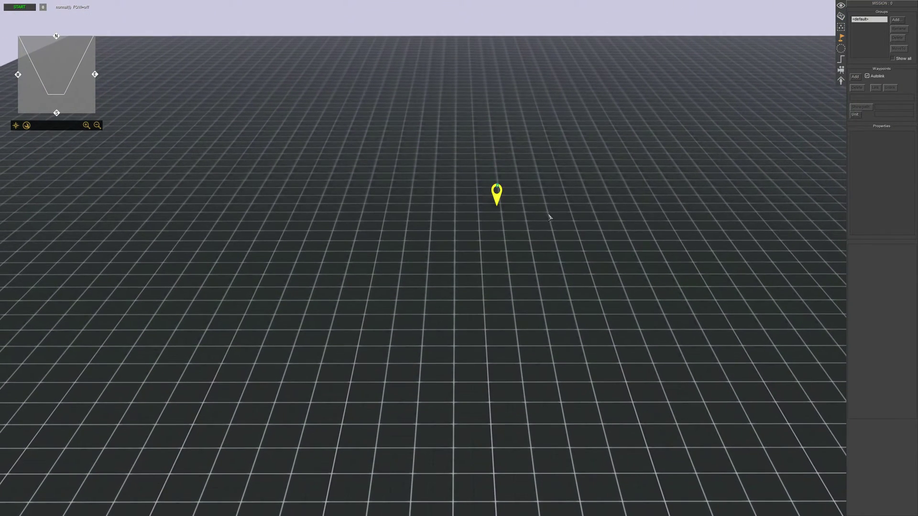
scroll(531, 193, up, 2)
drag(512, 241, 316, 197)
scroll(409, 229, down, 3)
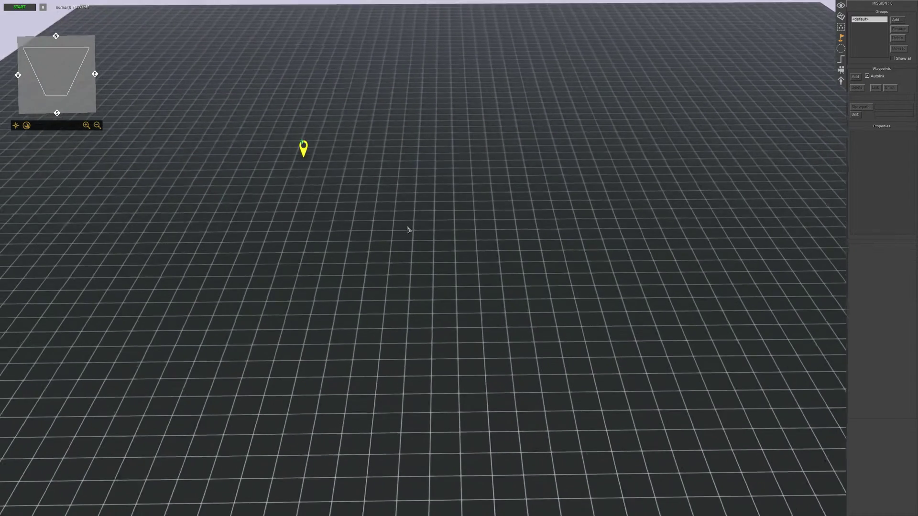
- Add a second waypoint on the right and check both waypoints by selecting them
click(693, 143)
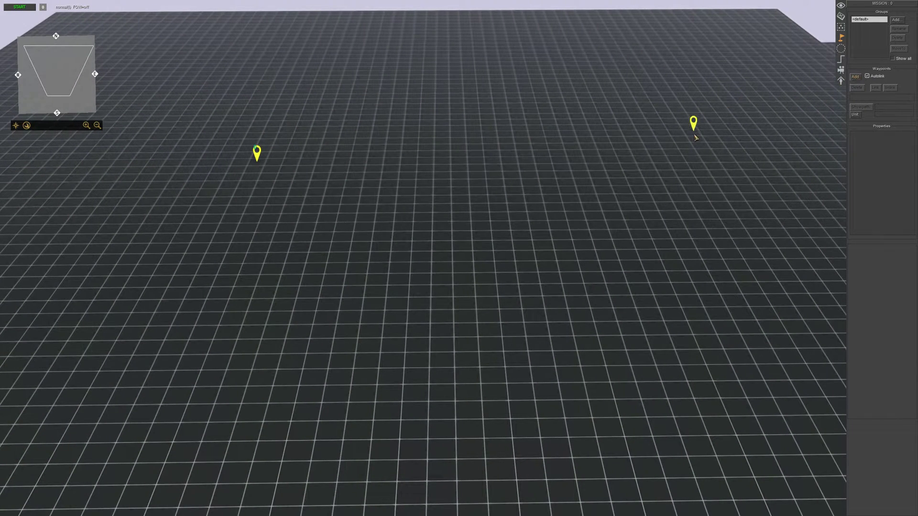
click(716, 180)
drag(215, 124, 323, 244)
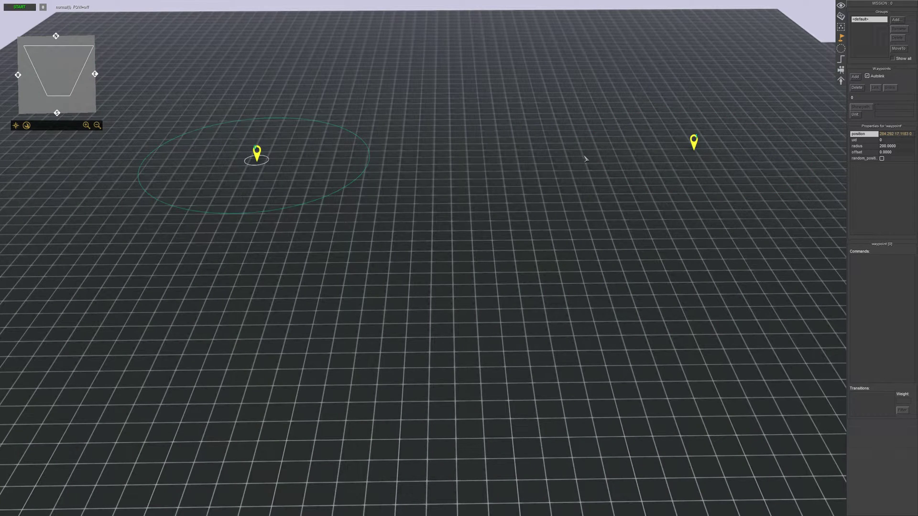
drag(645, 116, 727, 198)
click(209, 109)
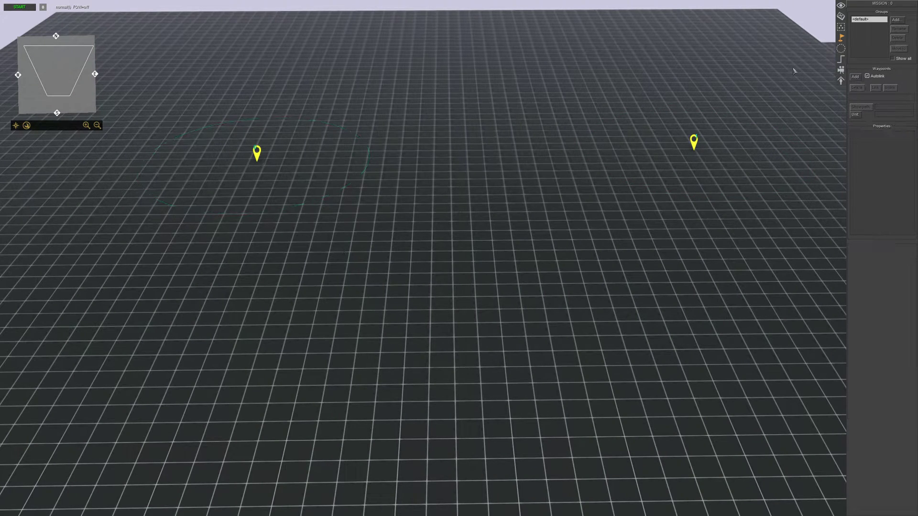
- Add a new trigger in the Triggers list named 'artillery'
click(841, 59)
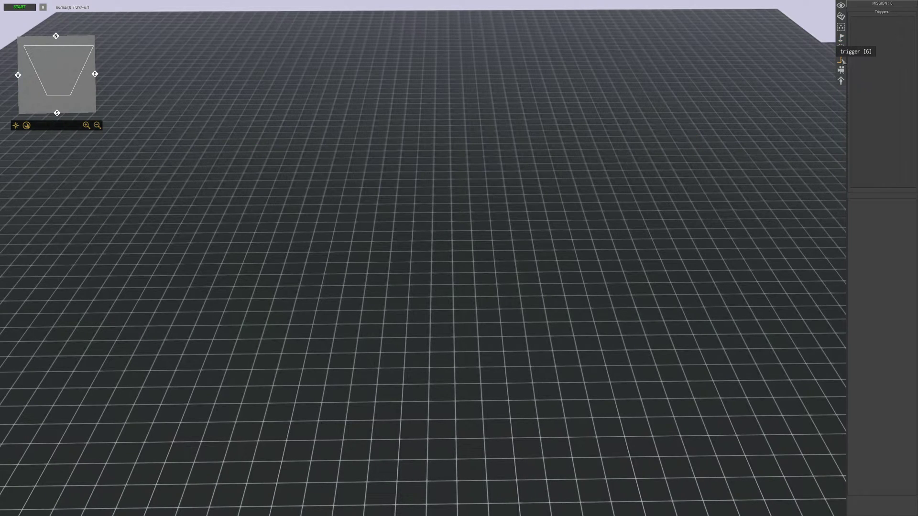
click(868, 40)
text(artillery)
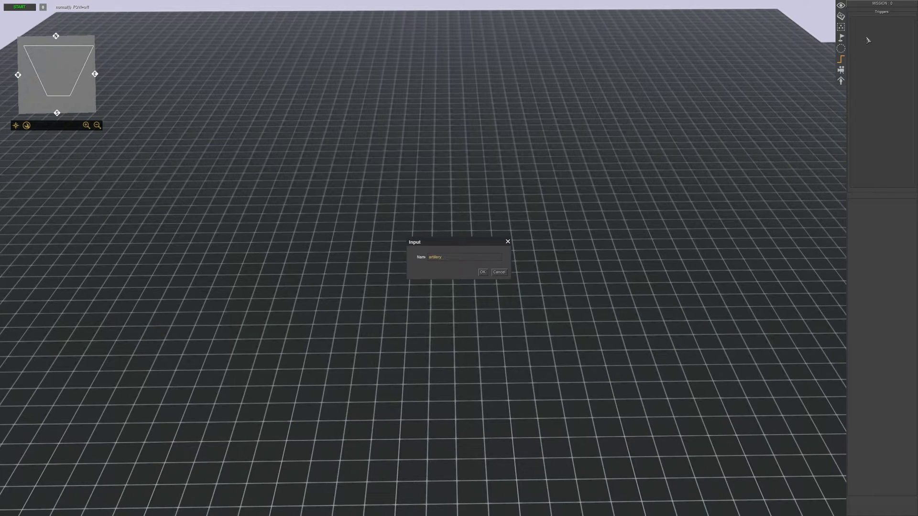
key(Return)
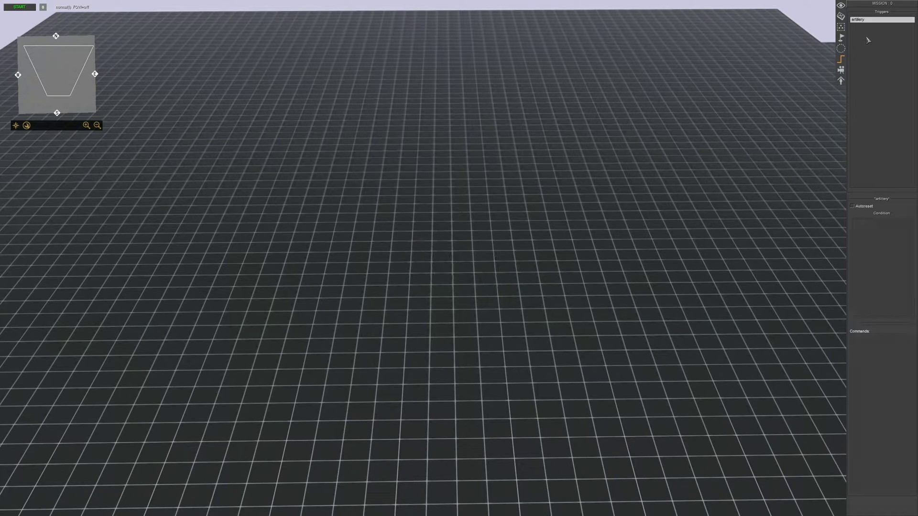
scroll(486, 315, up, 1)
scroll(486, 314, up, 2)
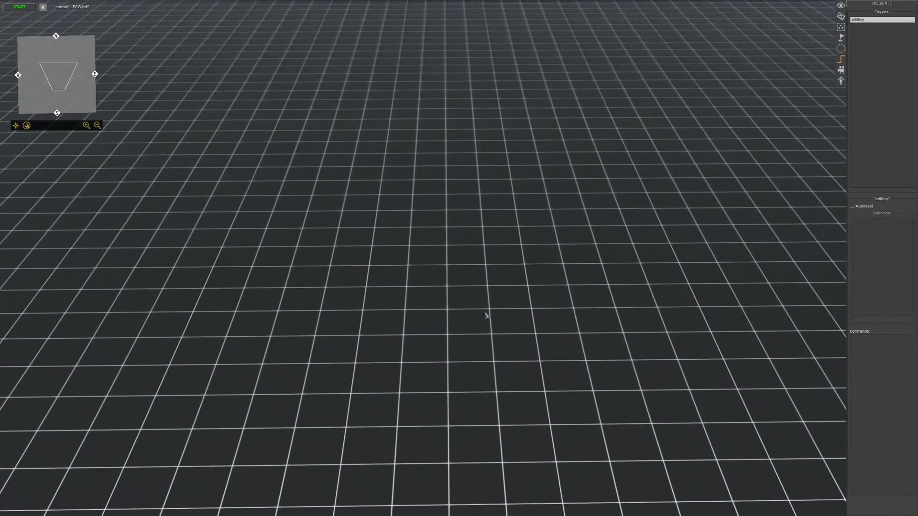
scroll(481, 323, up, 1)
scroll(469, 324, up, 2)
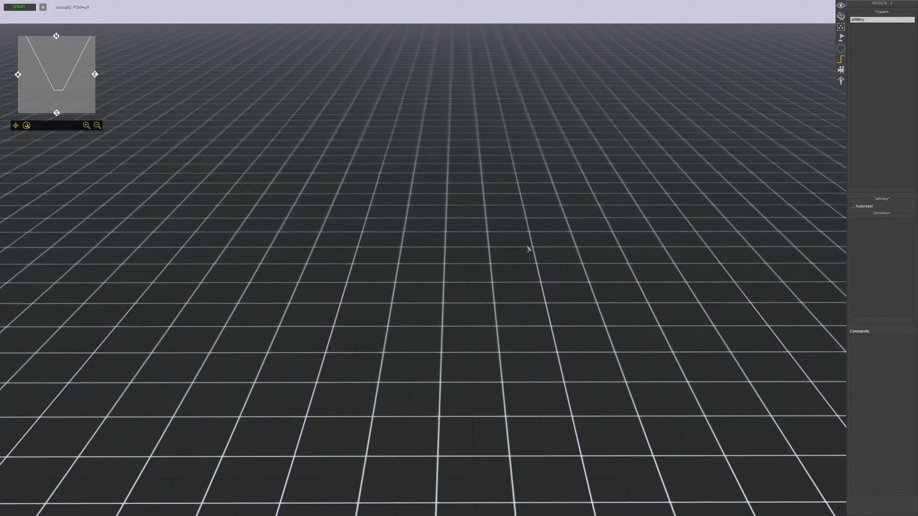
scroll(527, 251, down, 2)
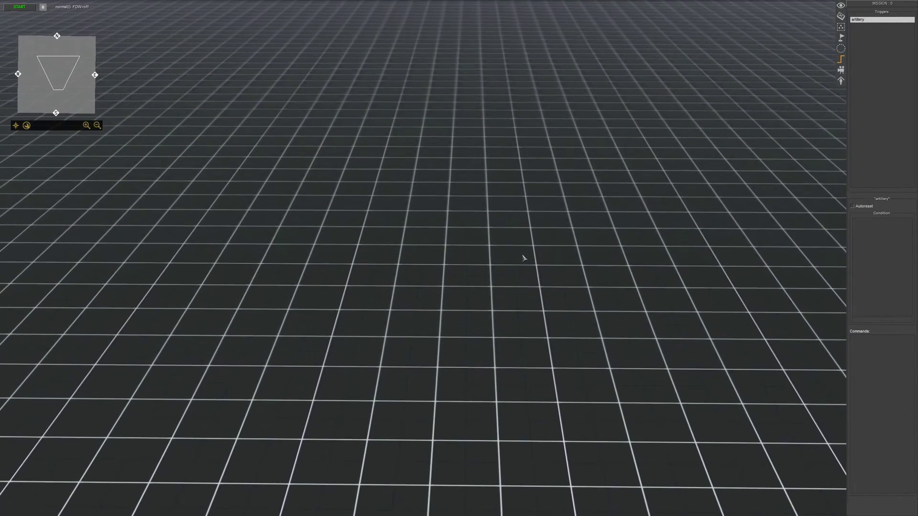
- Add a scene > spawn command to the artillery trigger and raise its Properties window
right_click(867, 353)
click(873, 353)
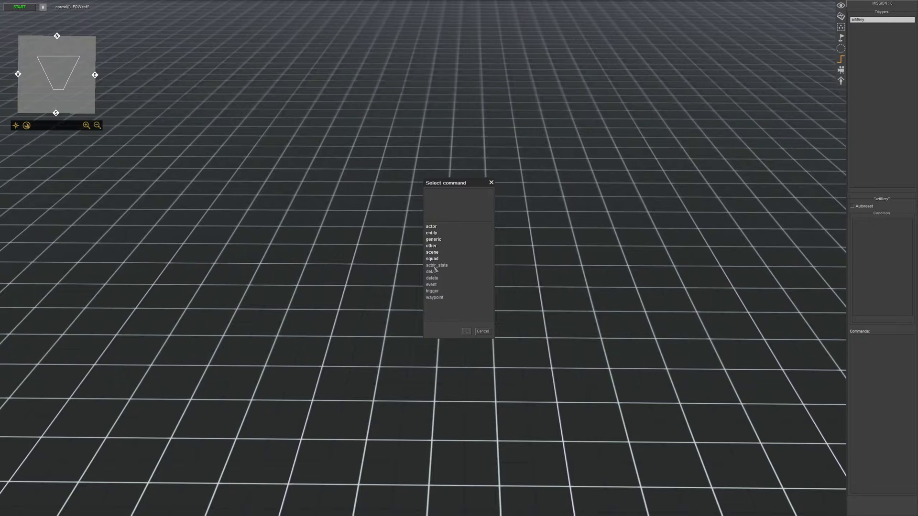
double_click(435, 253)
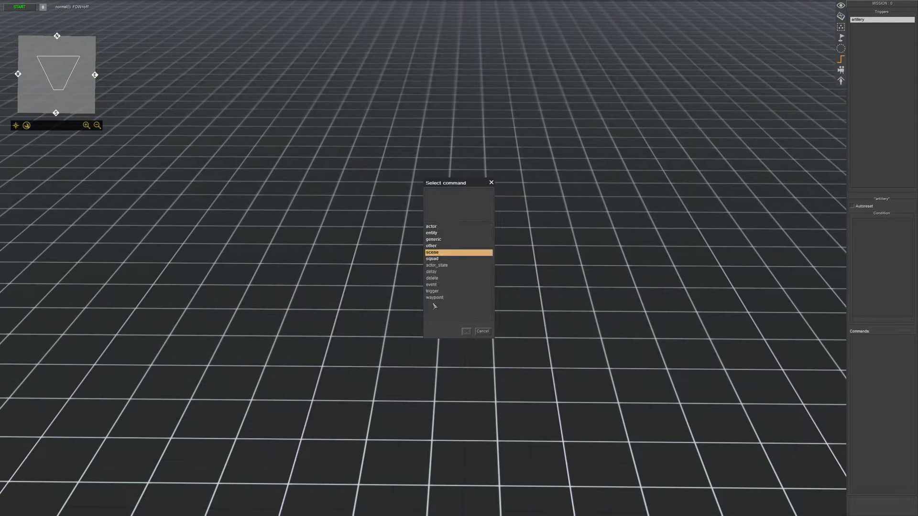
double_click(431, 227)
double_click(447, 255)
scroll(447, 257, down, 2)
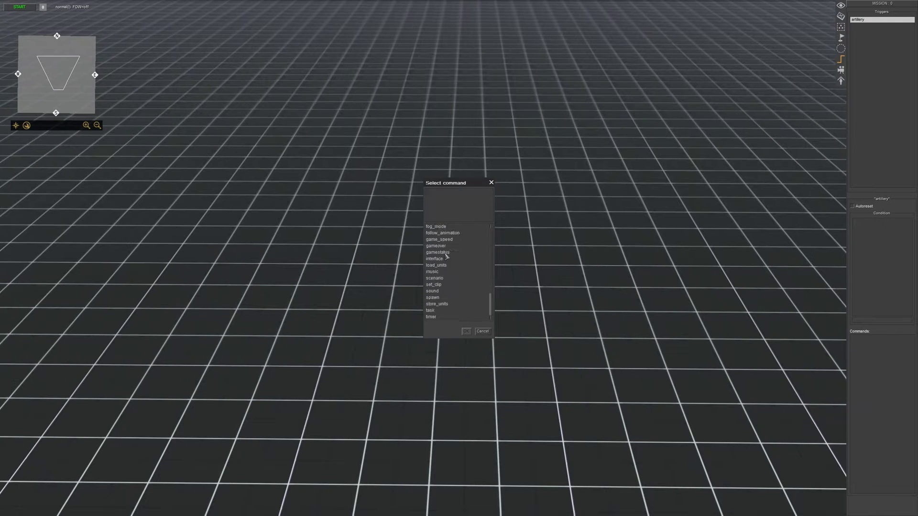
click(442, 298)
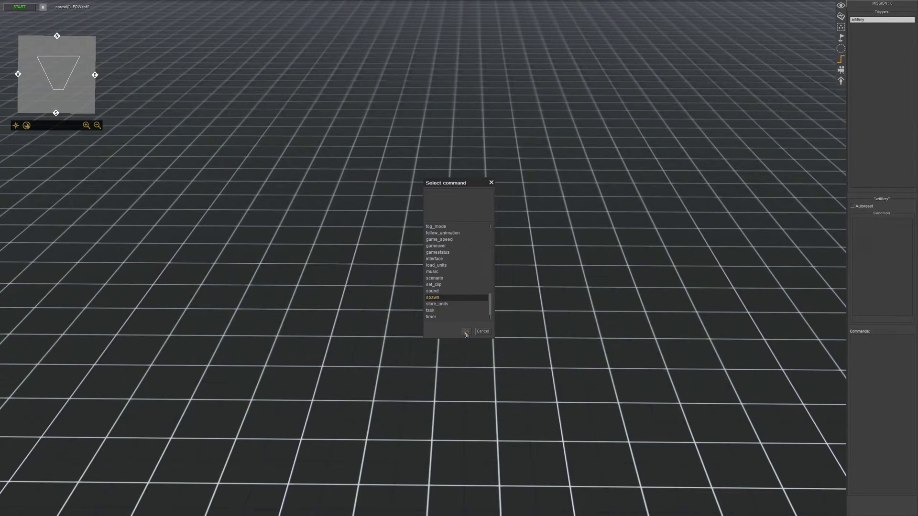
click(466, 332)
mouse_move(452, 200)
mouse_down()
mouse_move(451, 154)
mouse_move(466, 118)
mouse_up()
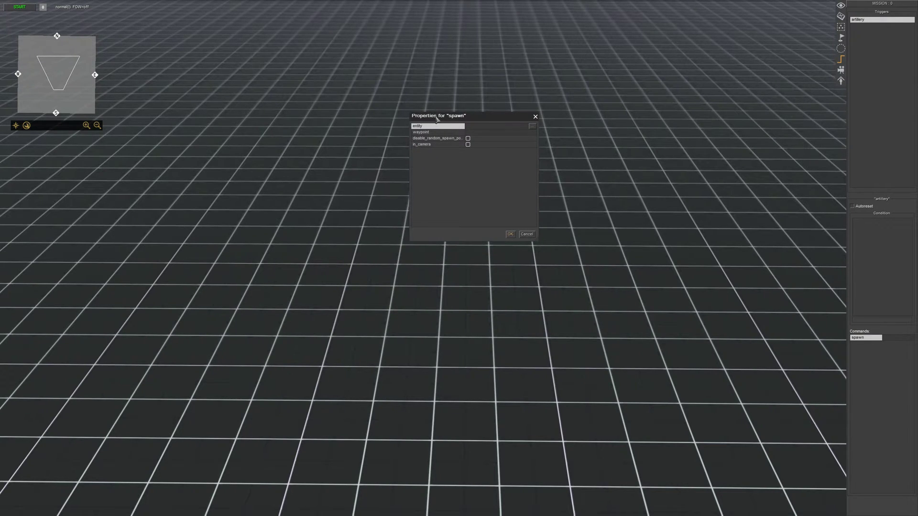
- Set the spawn command's waypoint to 0 and bring up its entity list
click(427, 133)
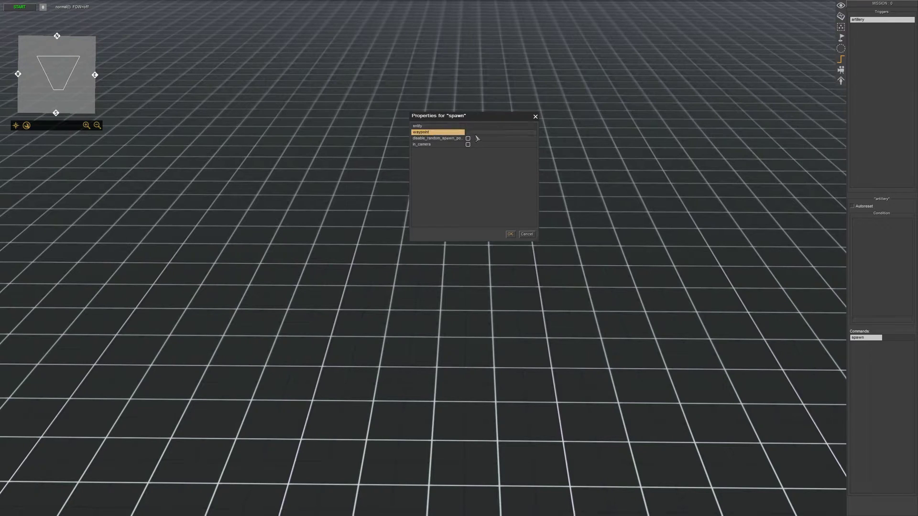
click(481, 135)
key(Return)
click(439, 127)
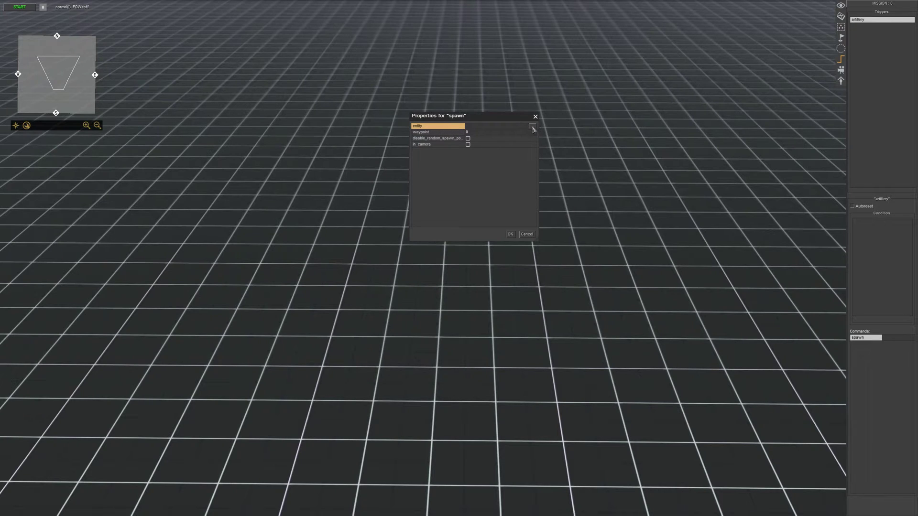
click(532, 127)
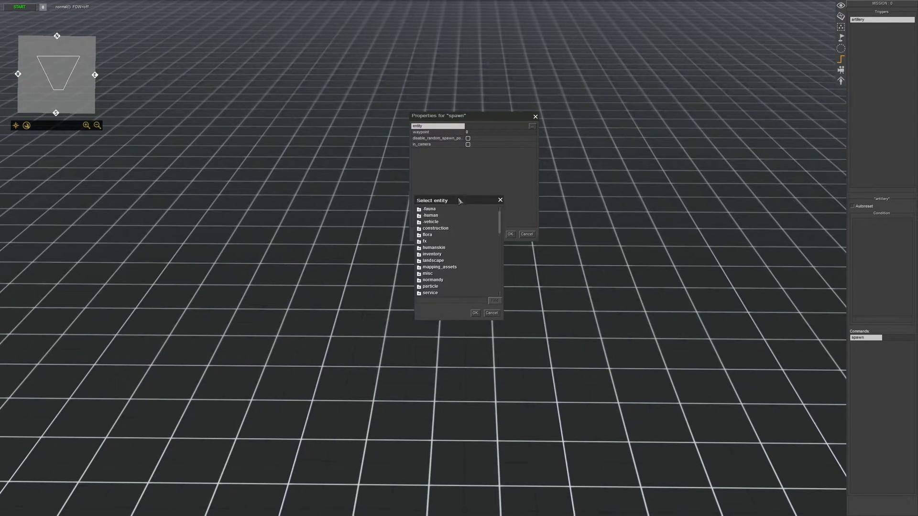
drag(461, 202, 474, 162)
scroll(472, 226, down, 1)
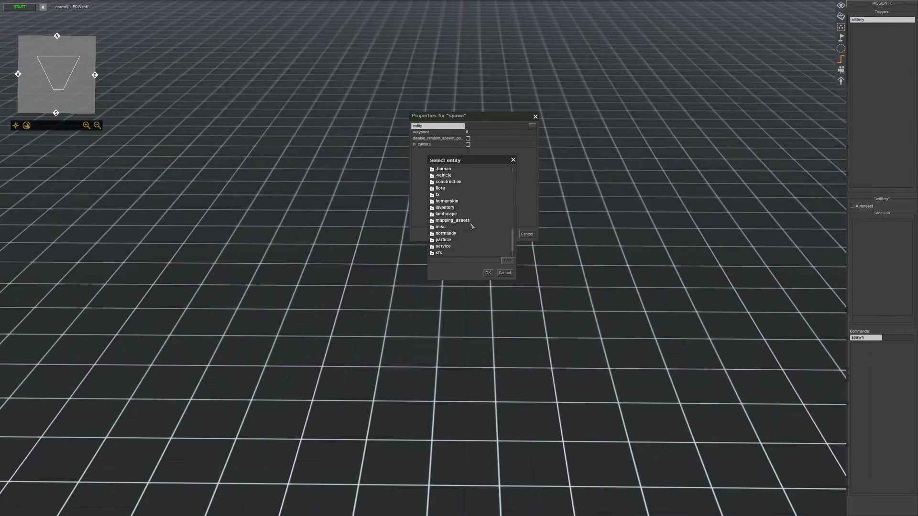
- Choose damage > artillery_barrage > artillery_barrage_105 as the spawned entity
click(434, 248)
scroll(474, 201, down, 2)
scroll(474, 200, down, 1)
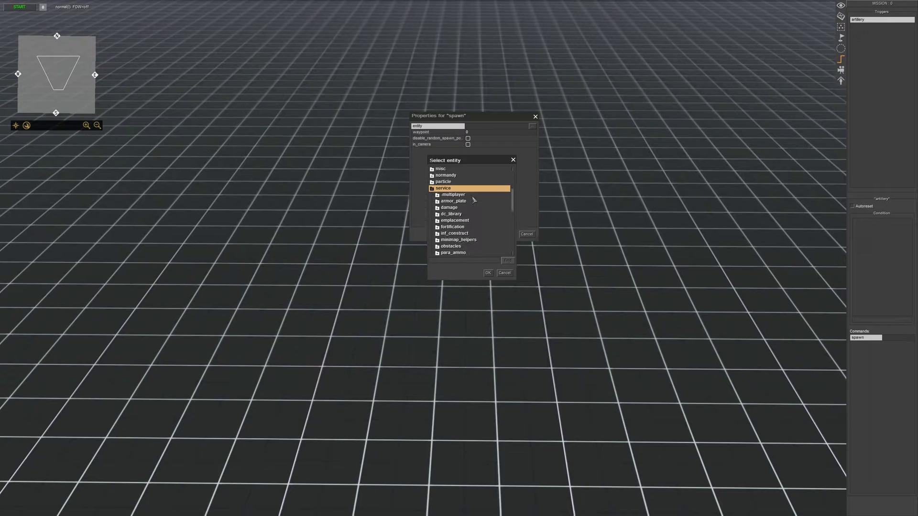
scroll(474, 201, down, 1)
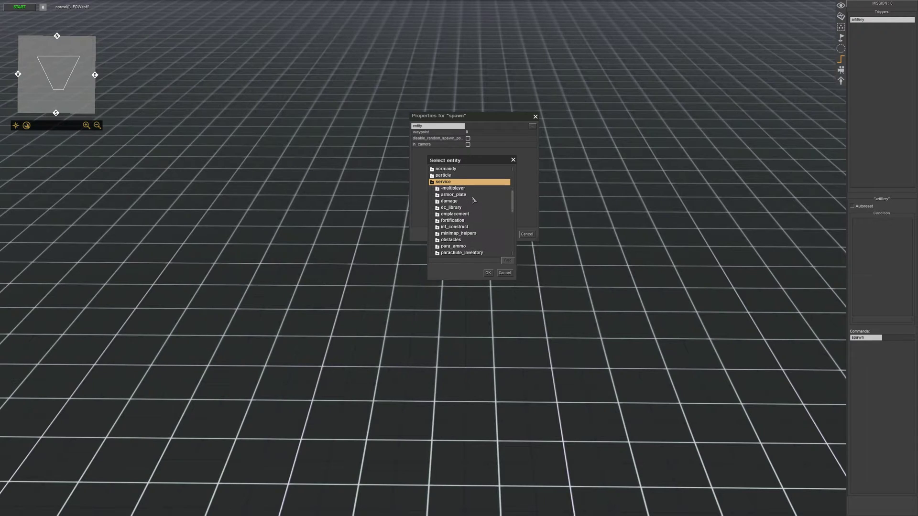
click(437, 204)
scroll(493, 215, down, 1)
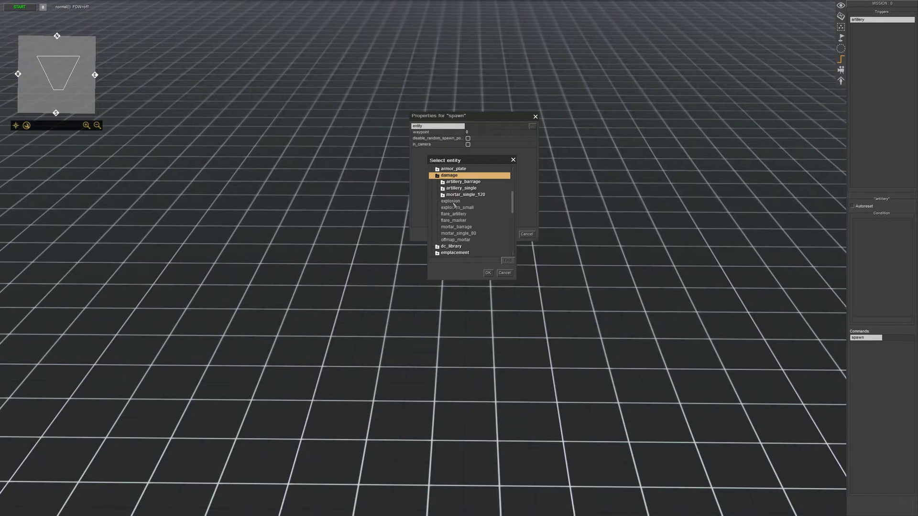
click(456, 240)
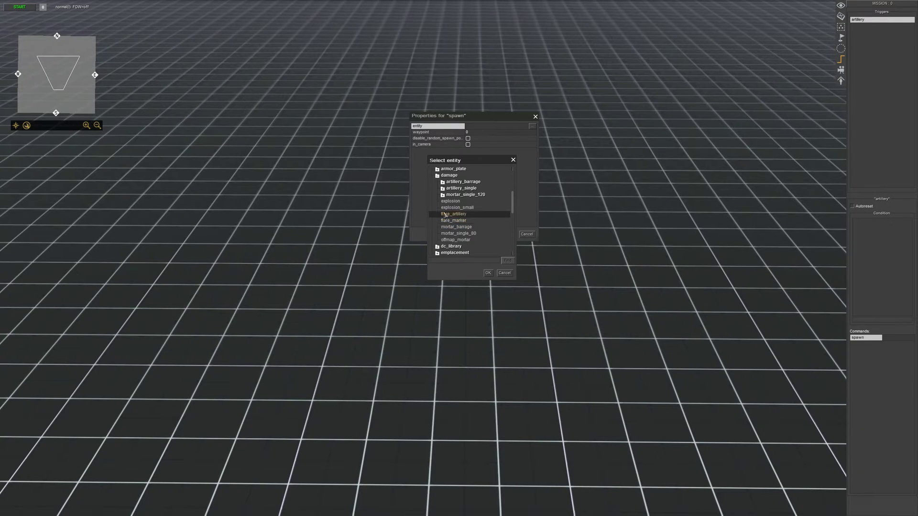
click(455, 207)
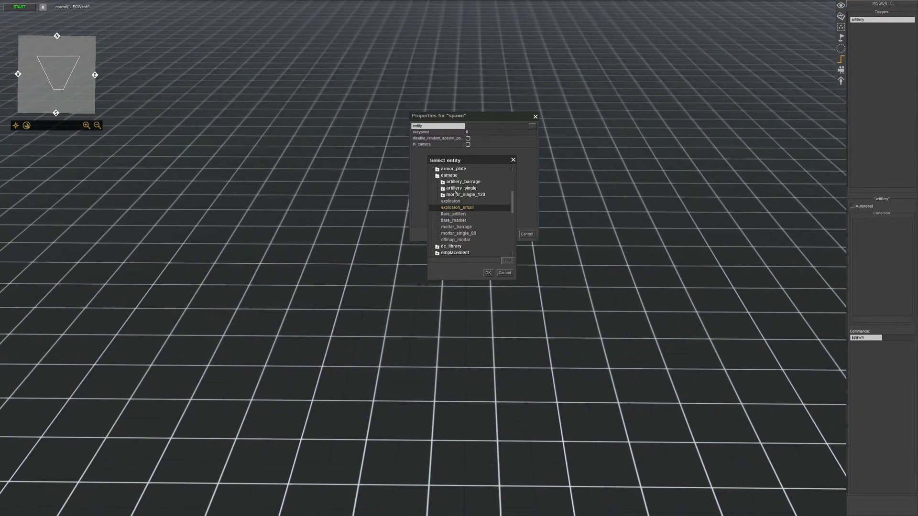
double_click(459, 182)
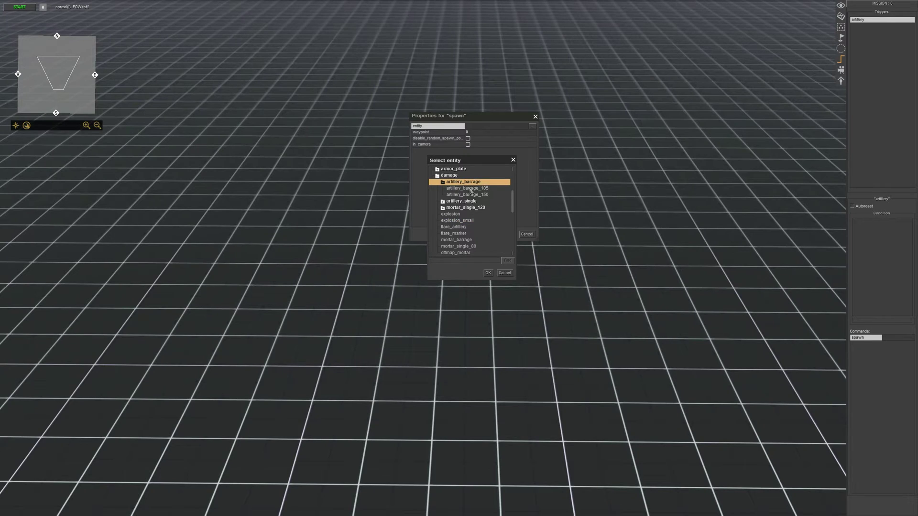
click(471, 188)
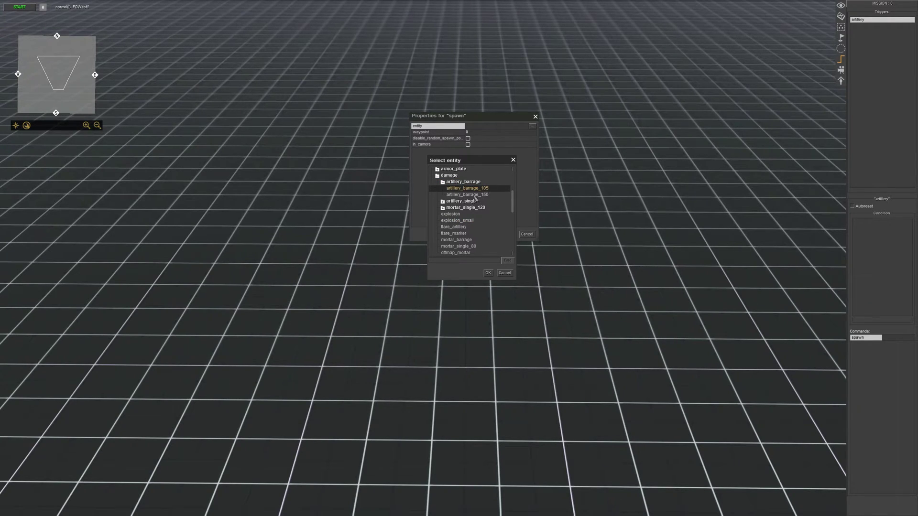
click(473, 196)
click(473, 188)
click(487, 272)
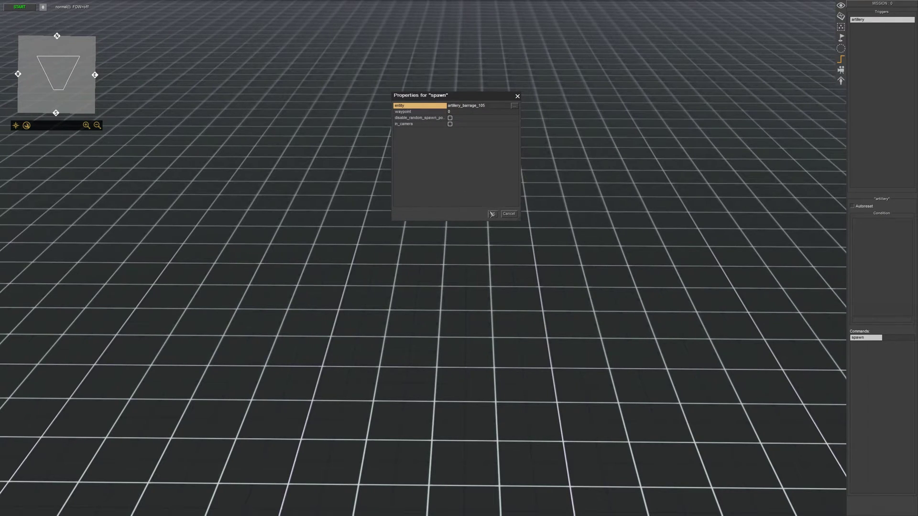
- Accept the spawn command's settings and duplicate the command
click(491, 214)
right_click(857, 338)
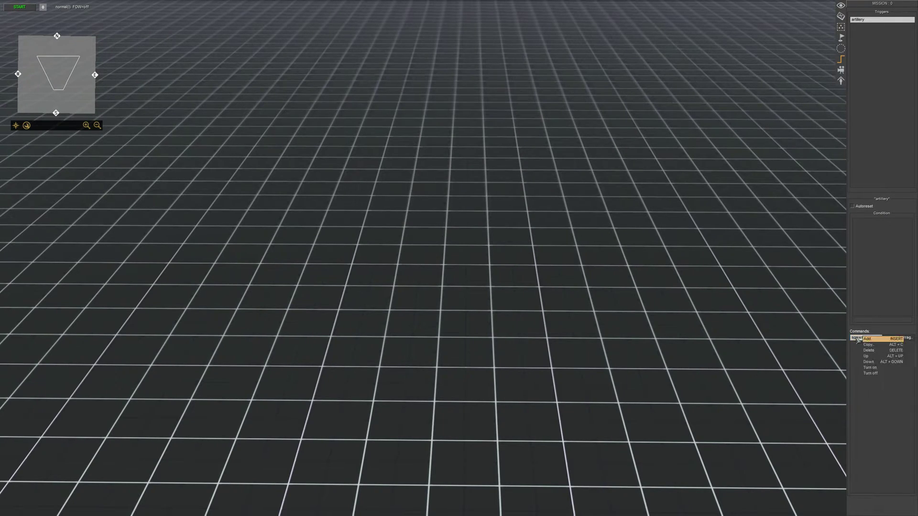
click(868, 345)
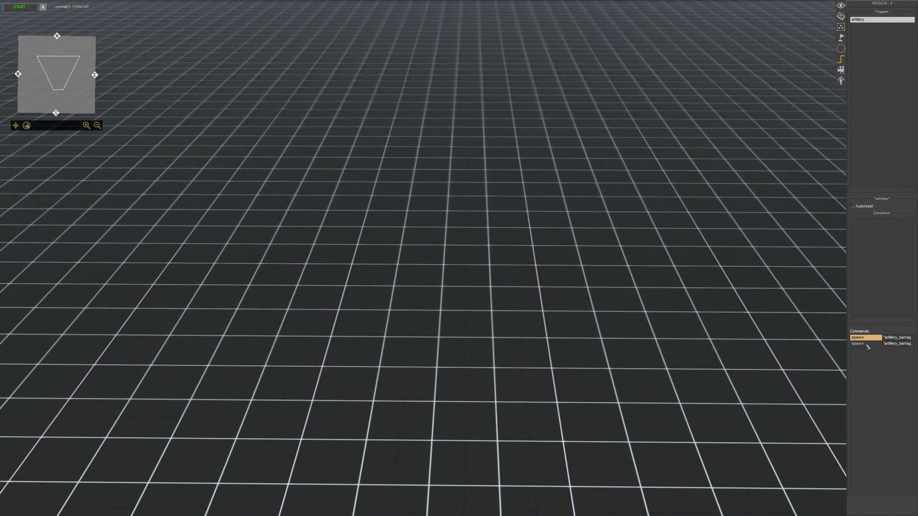
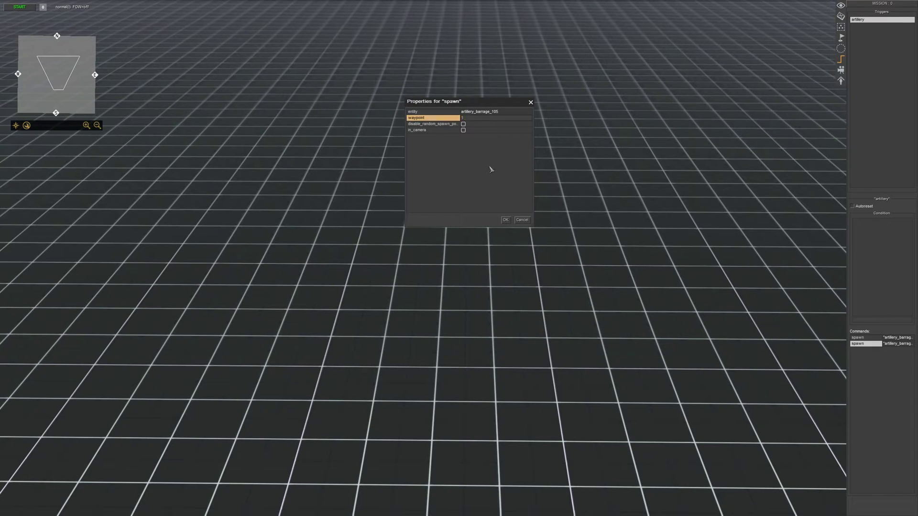
- Confirm the second artillery_barrage spawn command's waypoint setting in the Properties dialog
click(505, 220)
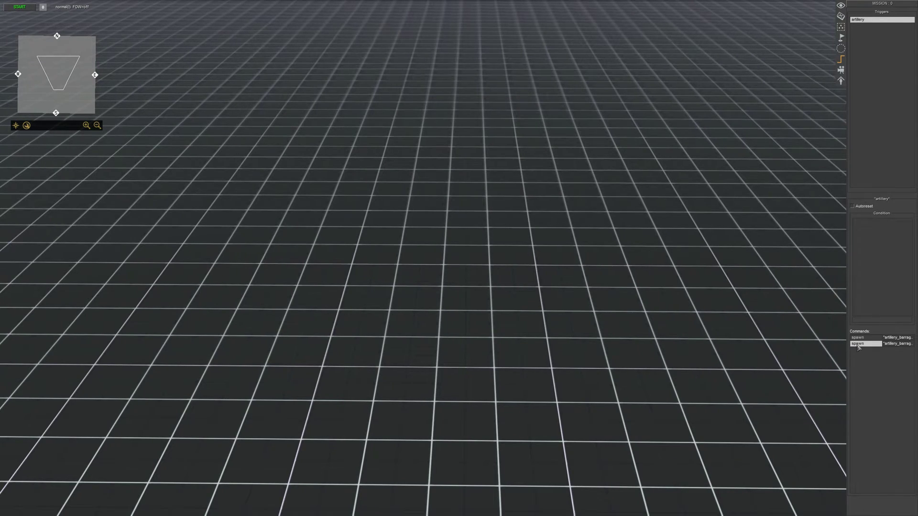
scroll(545, 209, down, 2)
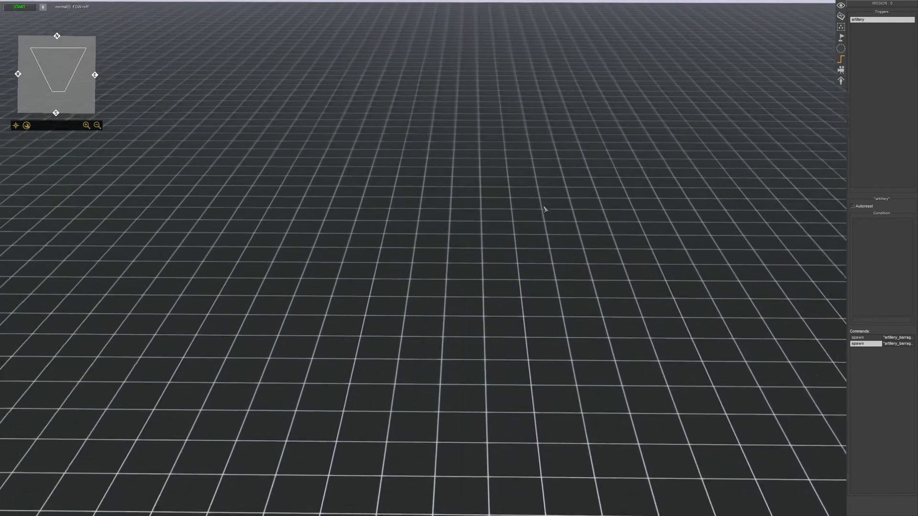
scroll(545, 209, down, 1)
scroll(527, 188, down, 2)
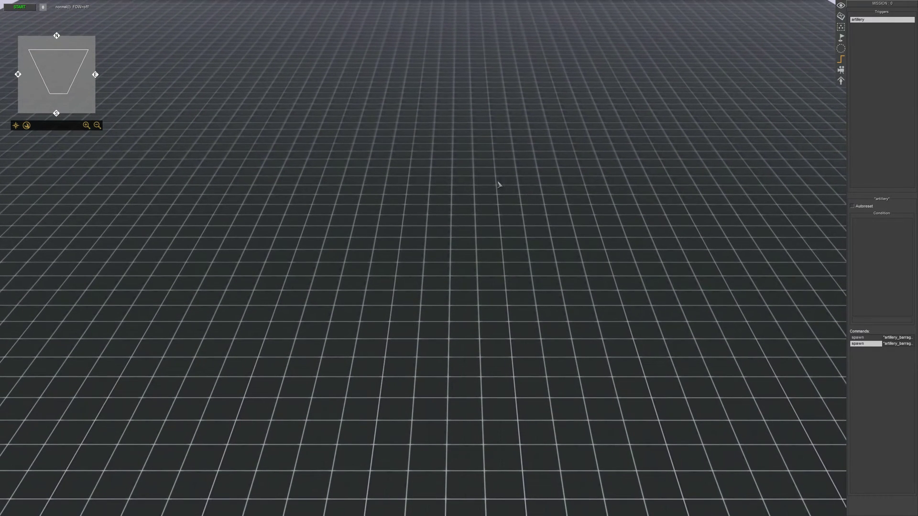
click(841, 38)
mouse_move(173, 75)
mouse_down()
mouse_move(810, 210)
mouse_move(728, 216)
mouse_up()
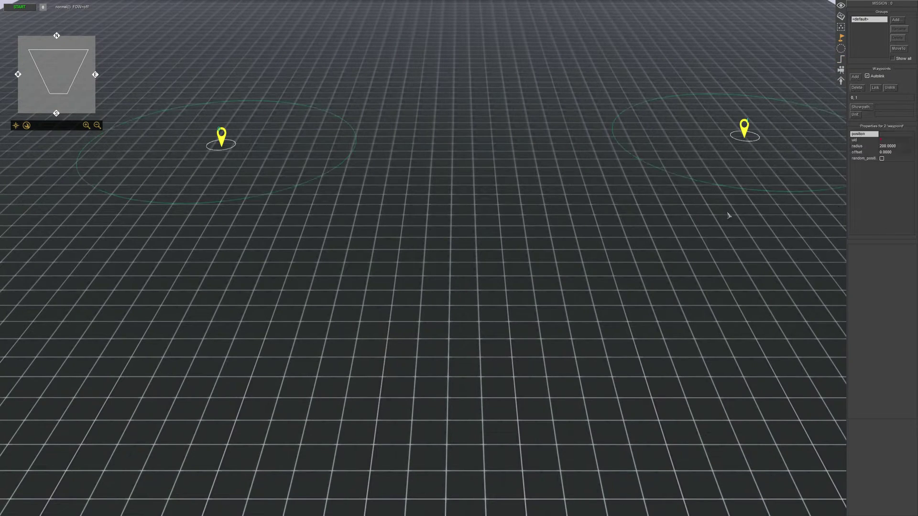
click(505, 238)
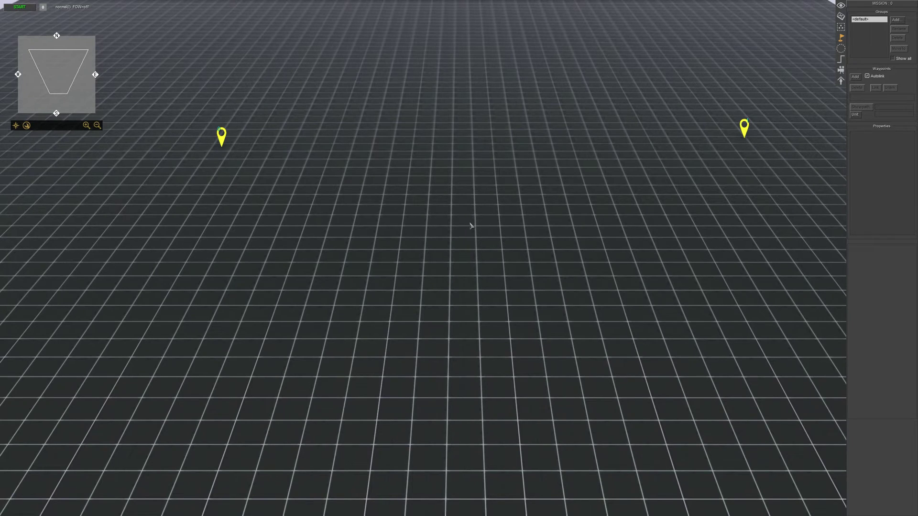
drag(153, 77, 815, 224)
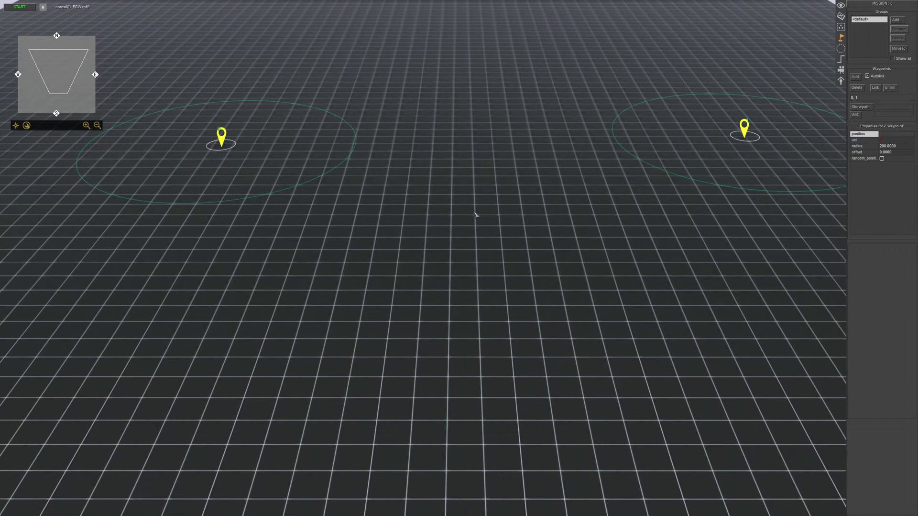
click(475, 215)
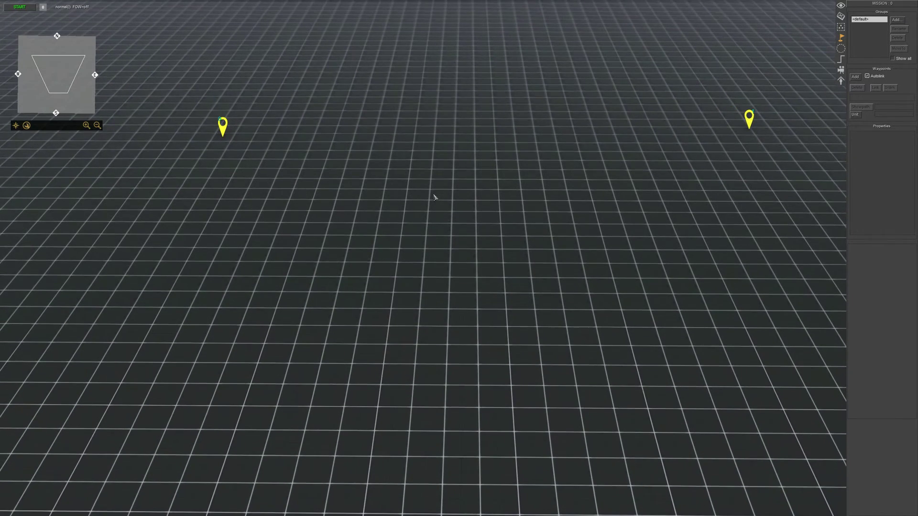
click(842, 59)
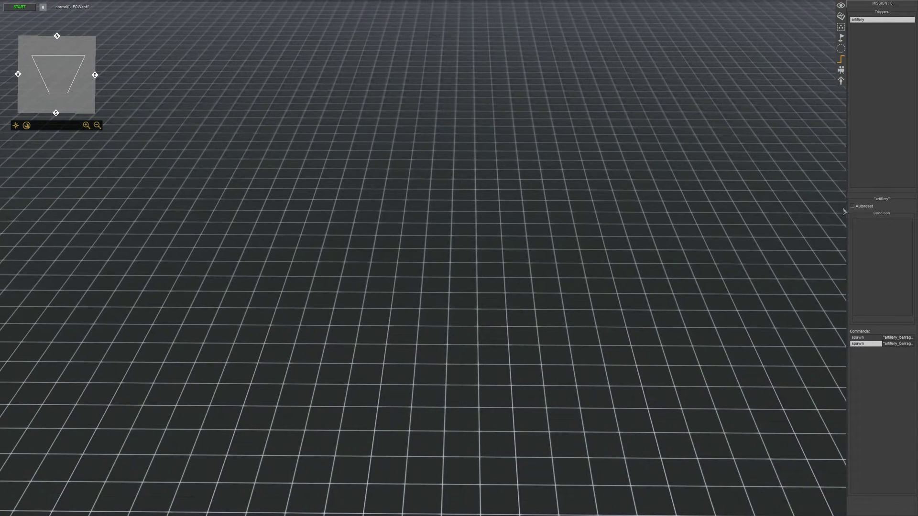
- Insert a 10-second delay command between the artillery trigger's two spawn commands
click(868, 371)
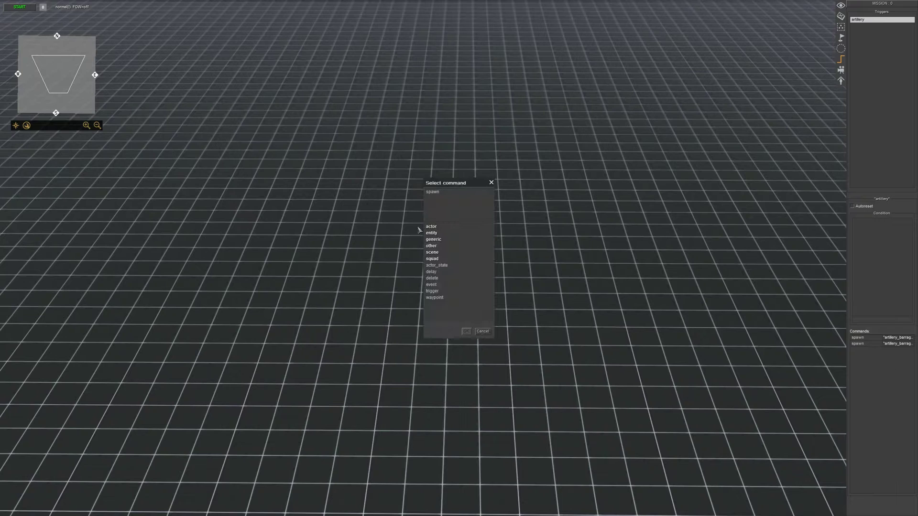
double_click(436, 274)
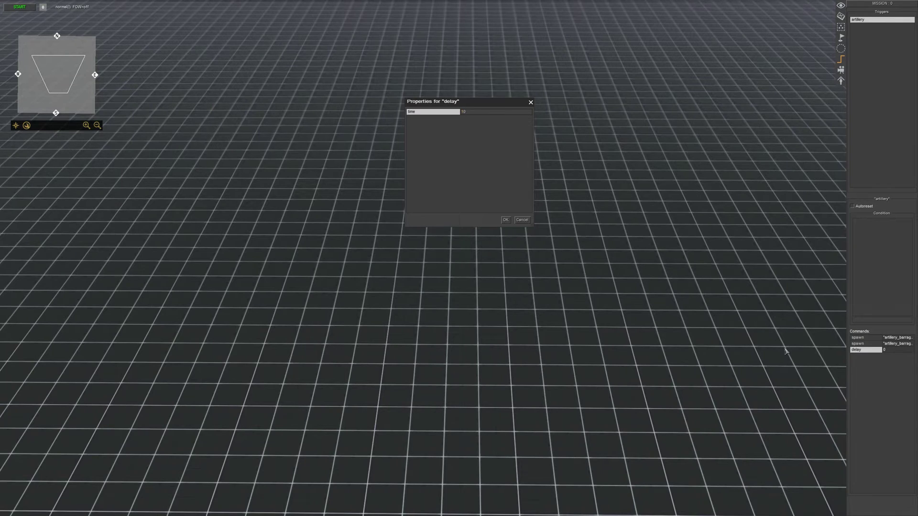
key(Return)
key(ctrl+Up)
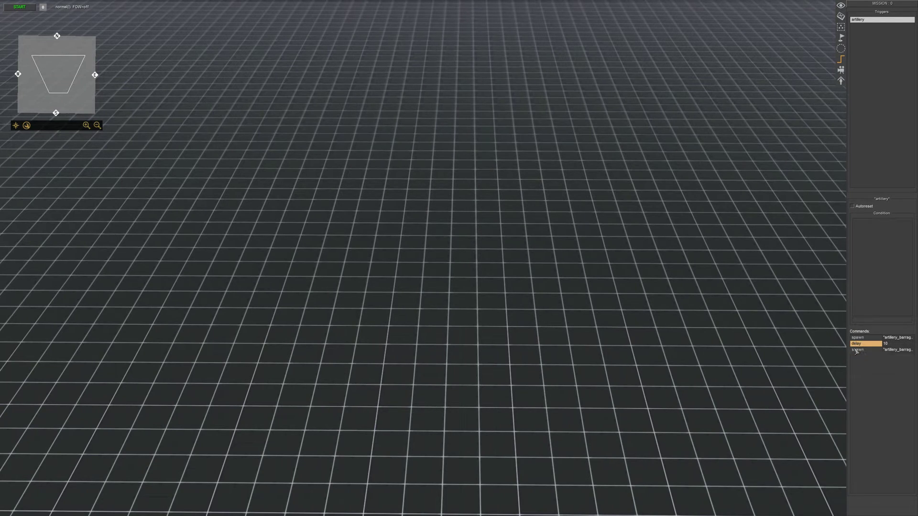
click(599, 273)
scroll(598, 280, down, 2)
scroll(582, 294, down, 2)
scroll(555, 304, down, 2)
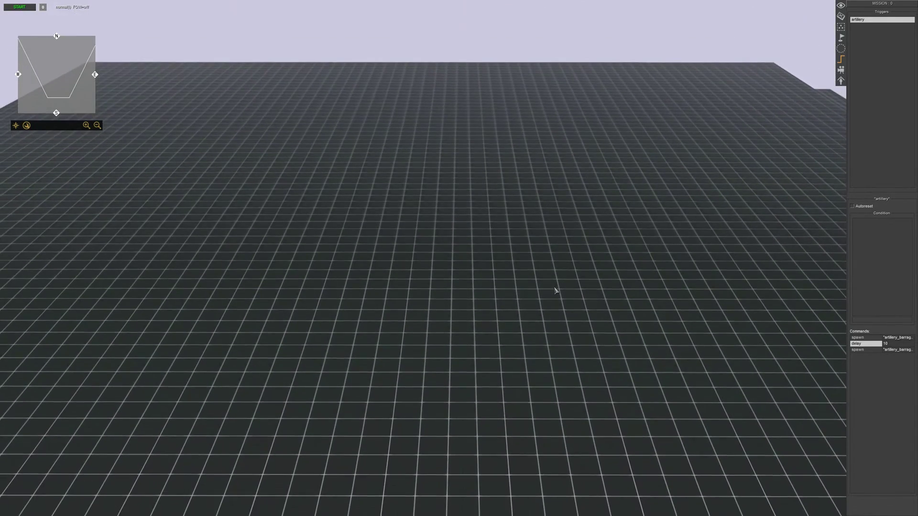
scroll(553, 289, up, 2)
scroll(553, 289, up, 2)
scroll(546, 259, up, 2)
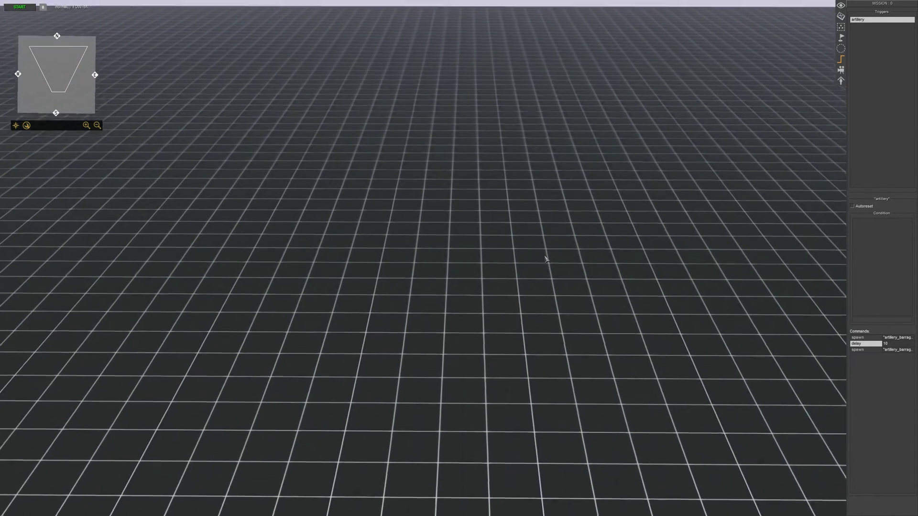
scroll(546, 260, down, 2)
scroll(545, 254, down, 2)
scroll(543, 251, up, 1)
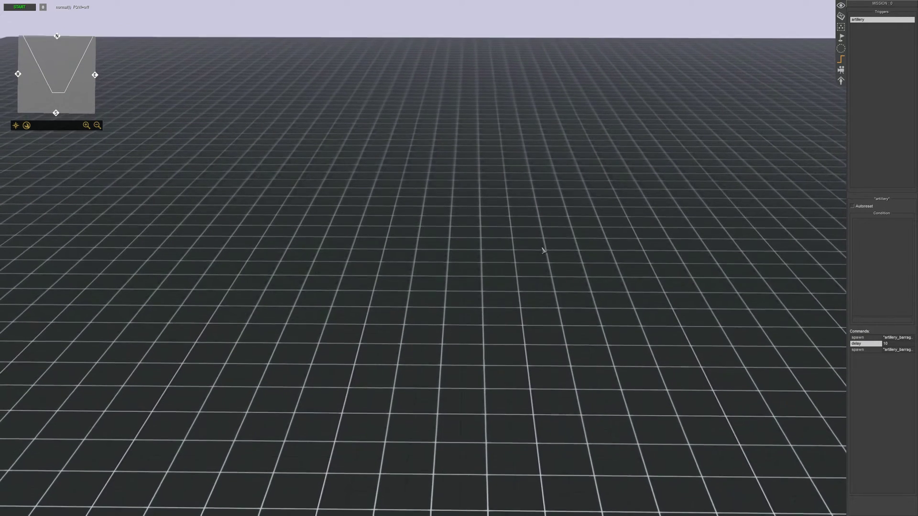
scroll(543, 250, up, 2)
scroll(540, 254, up, 2)
scroll(545, 259, up, 1)
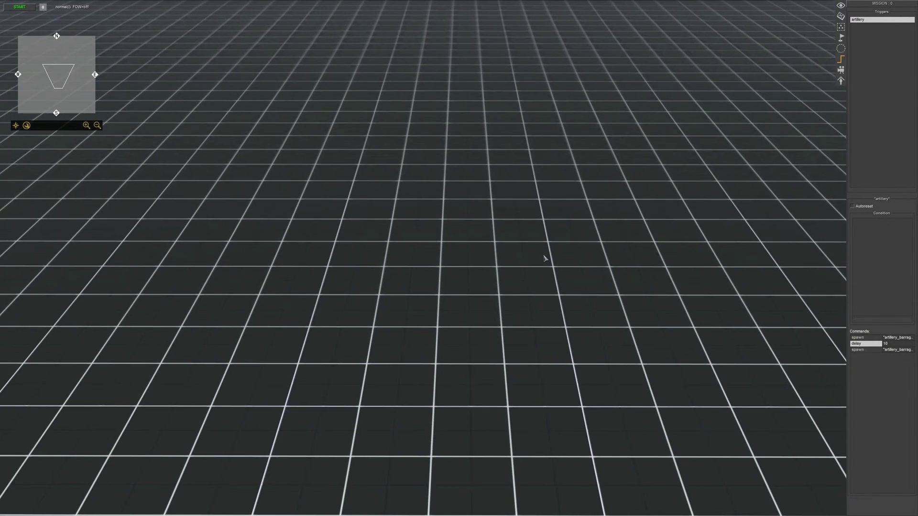
- Start the mission test run and check a waypoint's location
click(13, 11)
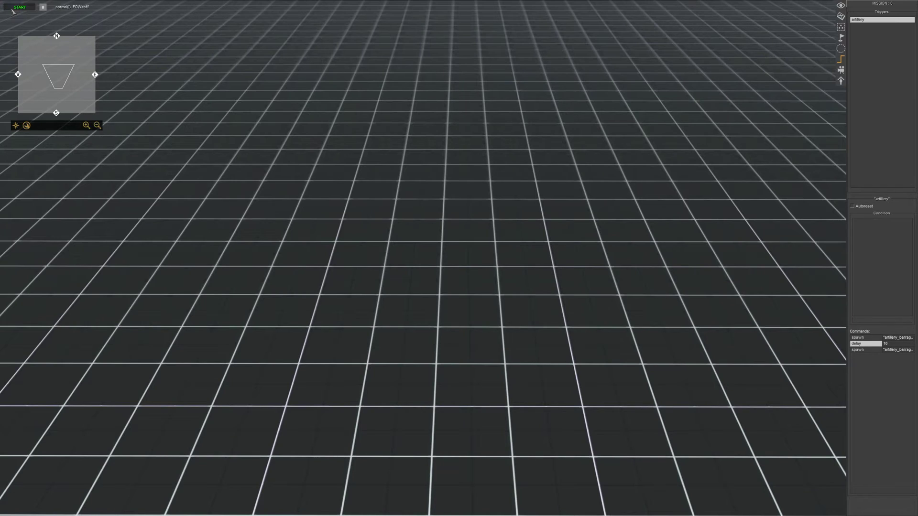
scroll(443, 219, down, 3)
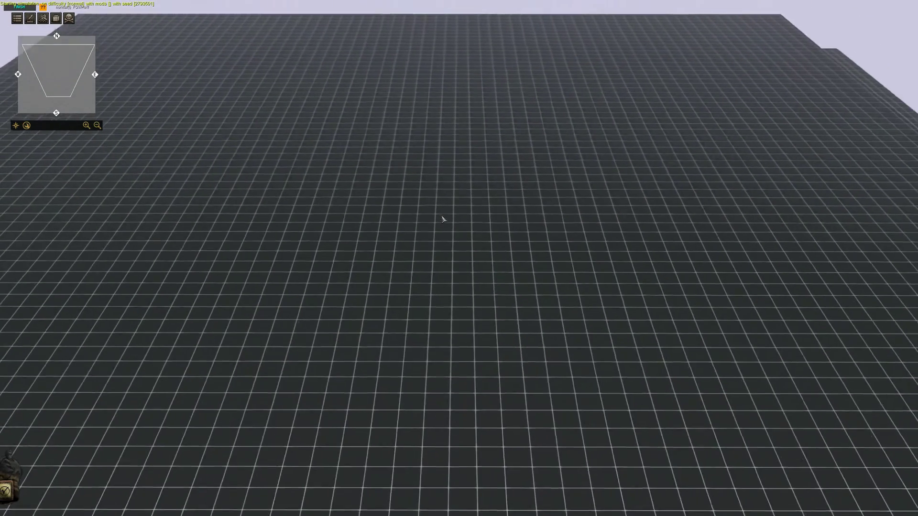
scroll(443, 219, down, 2)
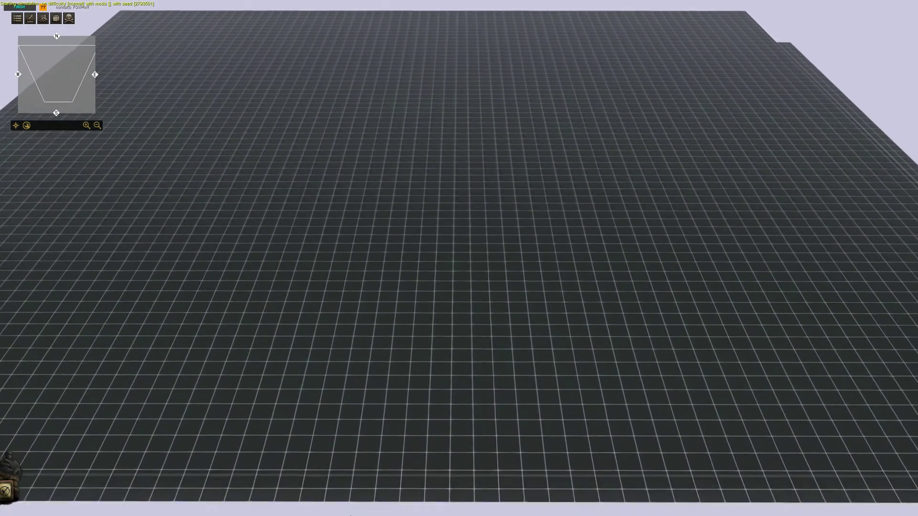
scroll(423, 236, down, 2)
scroll(398, 248, down, 2)
scroll(396, 223, down, 2)
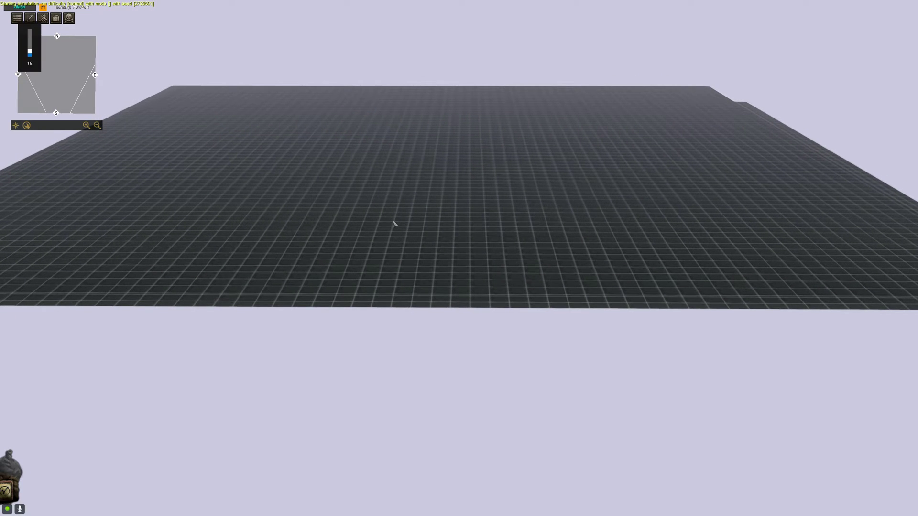
scroll(393, 224, up, 2)
scroll(460, 246, up, 2)
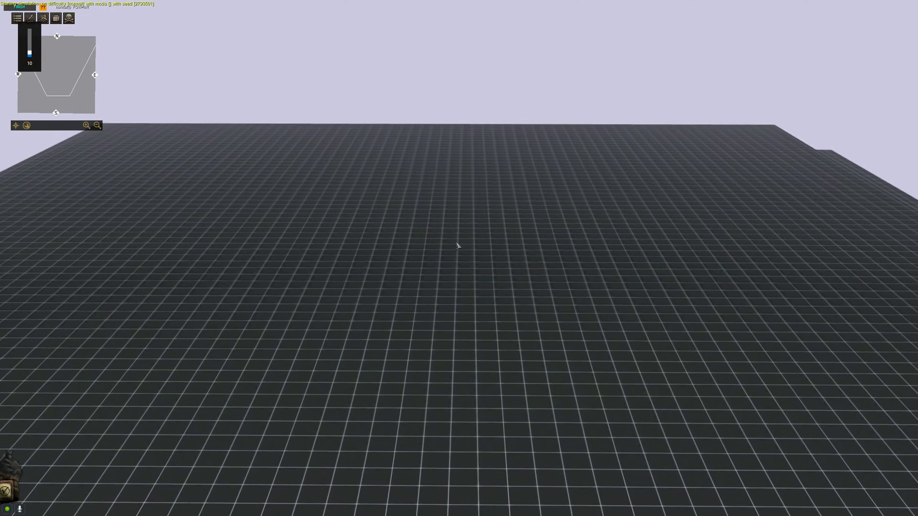
scroll(459, 242, up, 2)
scroll(457, 251, up, 2)
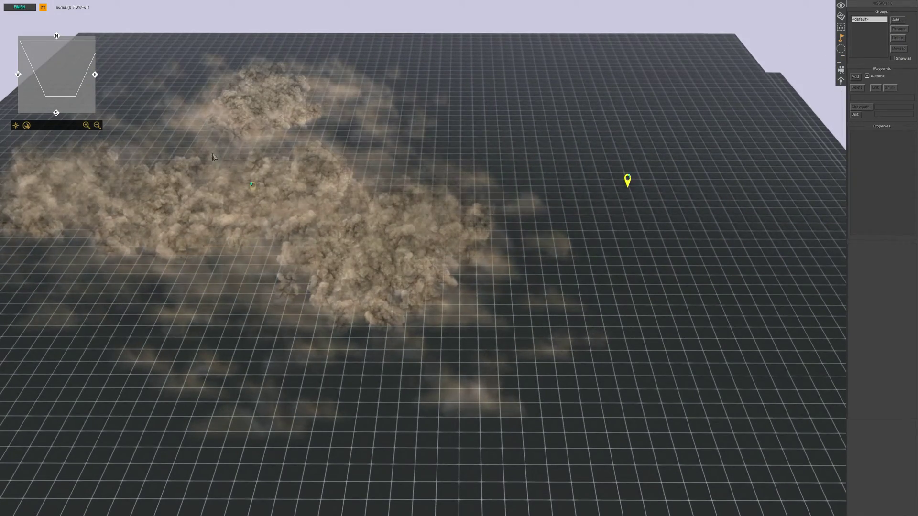
click(374, 233)
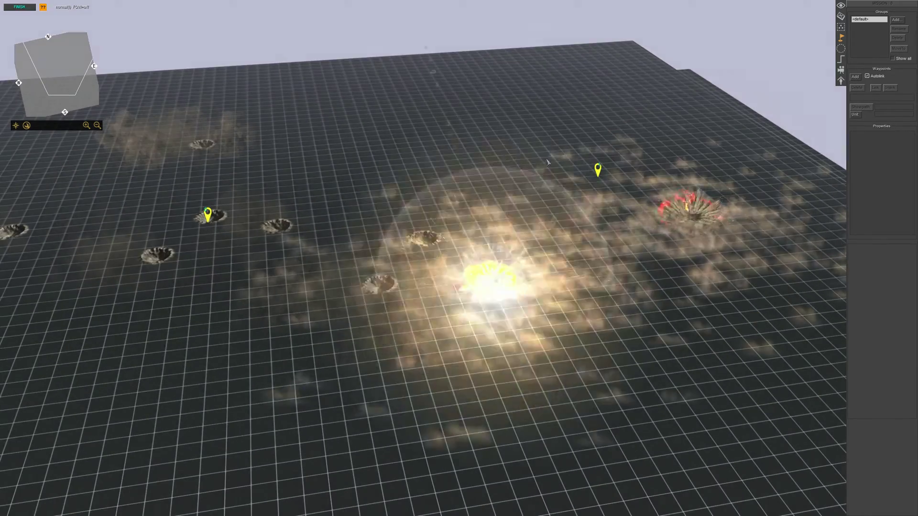
click(598, 170)
click(487, 244)
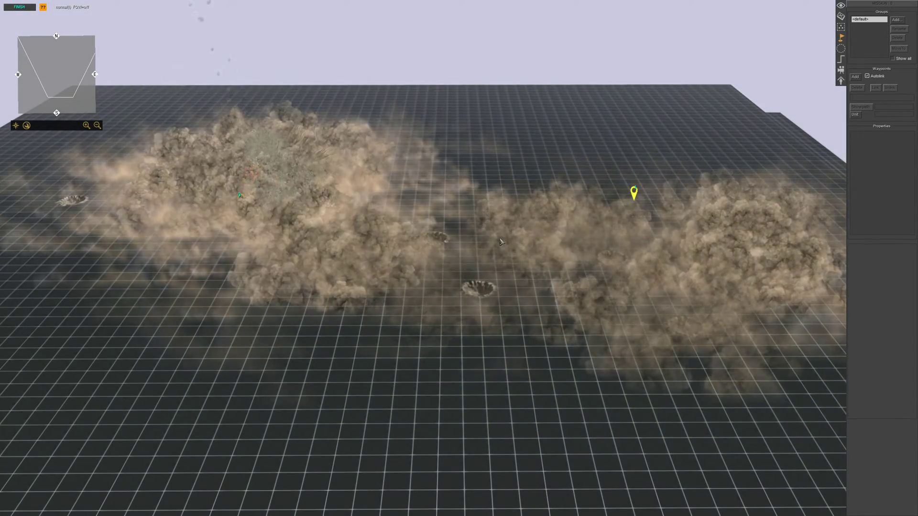
- Orbit the camera to watch the barrages crater the ground around both waypoints
mouse_move(518, 199)
right_down()
mouse_move(463, 246)
mouse_move(619, 228)
right_up()
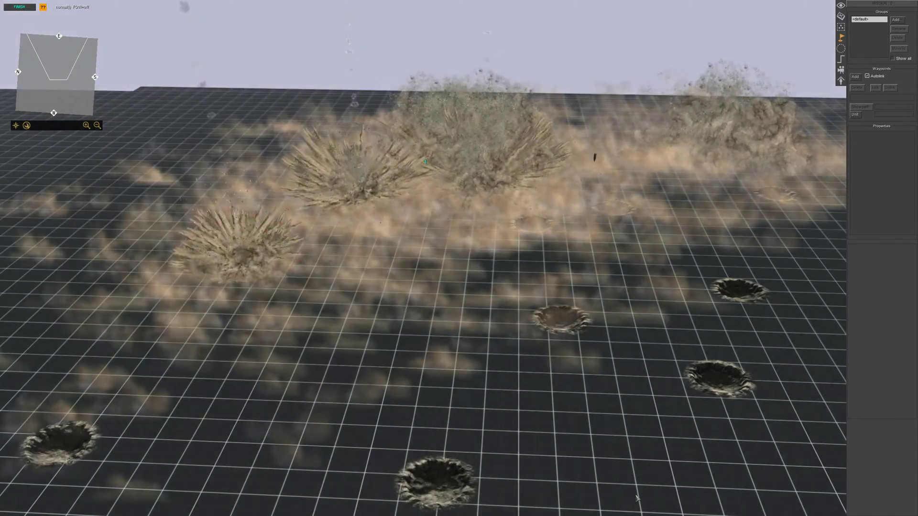
right_drag(618, 228, 610, 186)
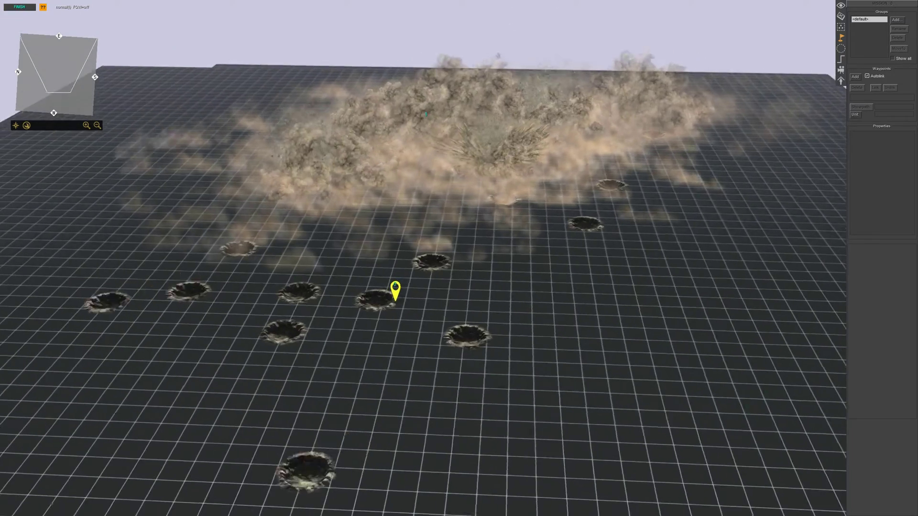
mouse_move(431, 110)
right_down()
mouse_move(535, 274)
mouse_move(456, 189)
right_up()
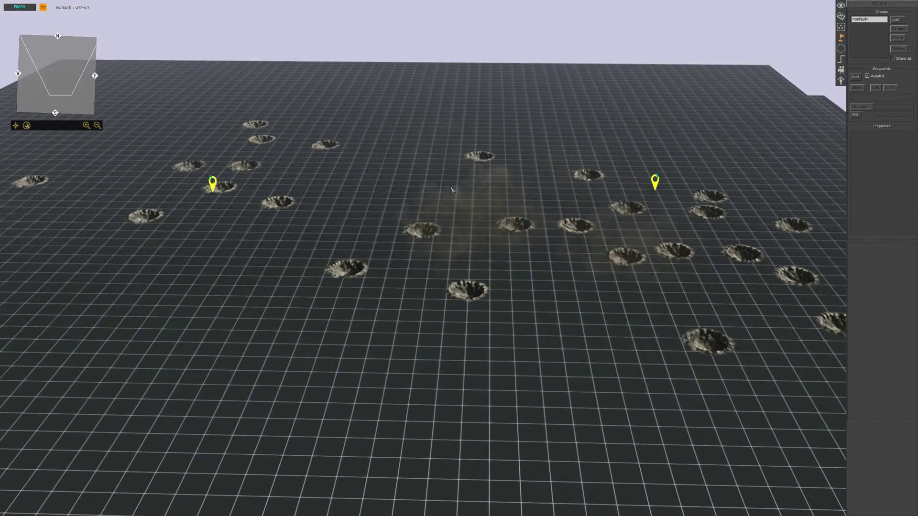
scroll(454, 189, up, 2)
drag(121, 104, 742, 238)
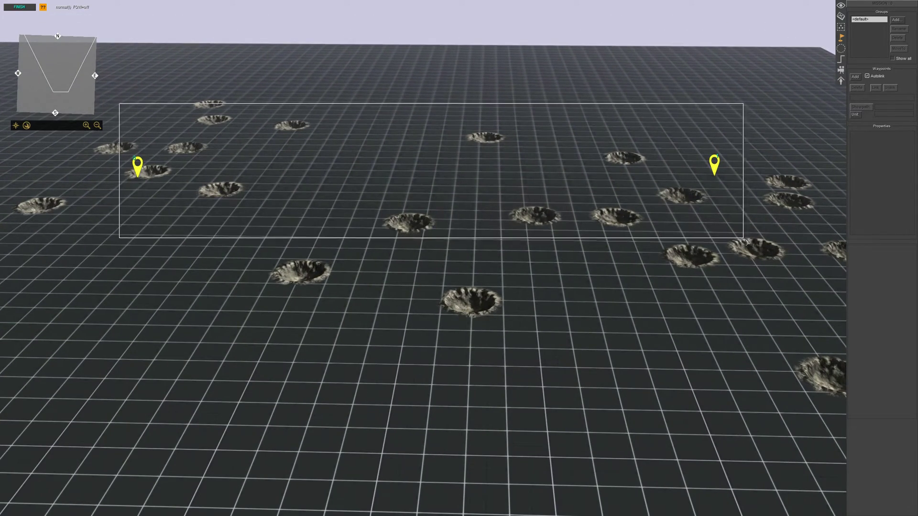
scroll(551, 4, up, 2)
mouse_move(552, 4)
right_down()
mouse_move(461, 201)
mouse_move(492, 256)
right_up()
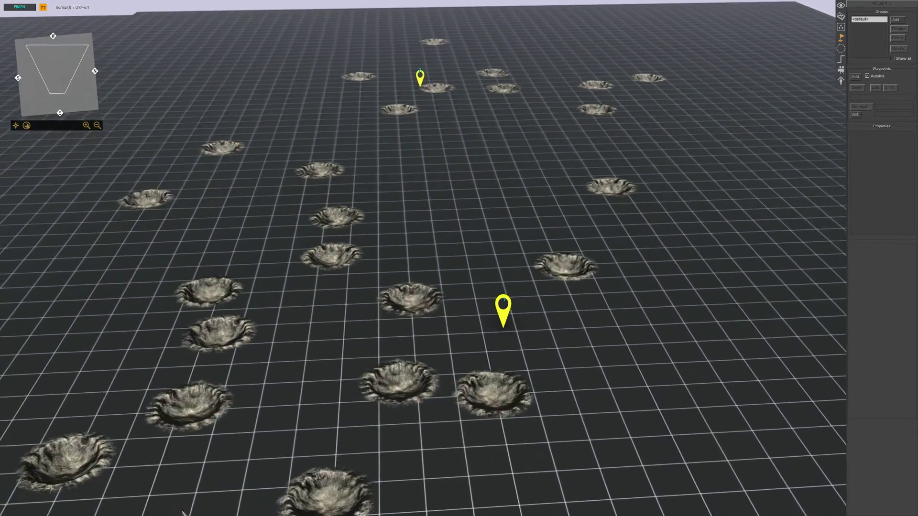
scroll(535, 197, up, 1)
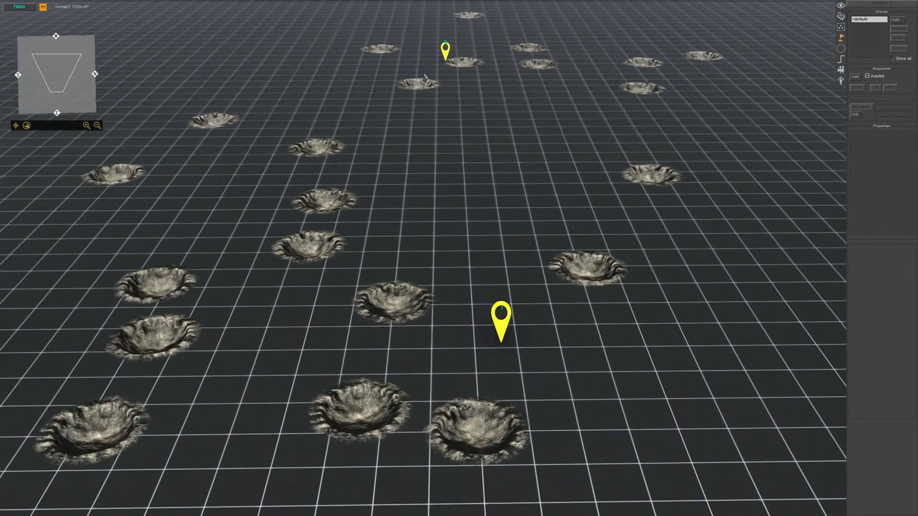
- Deselect both waypoint markers and return to the artillery trigger's command list in Triggers
drag(373, 32, 621, 444)
click(703, 154)
click(841, 59)
scroll(411, 181, up, 3)
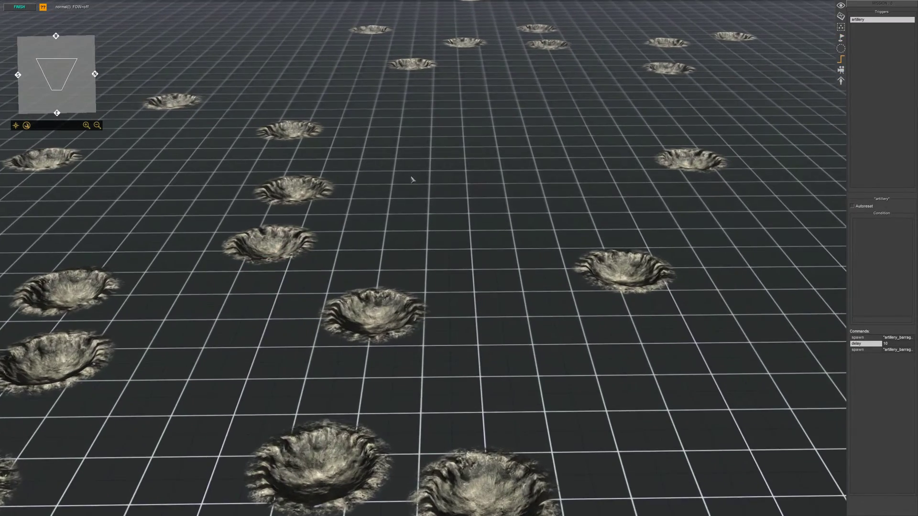
mouse_move(410, 180)
right_down()
mouse_move(550, 178)
mouse_move(779, 372)
right_up()
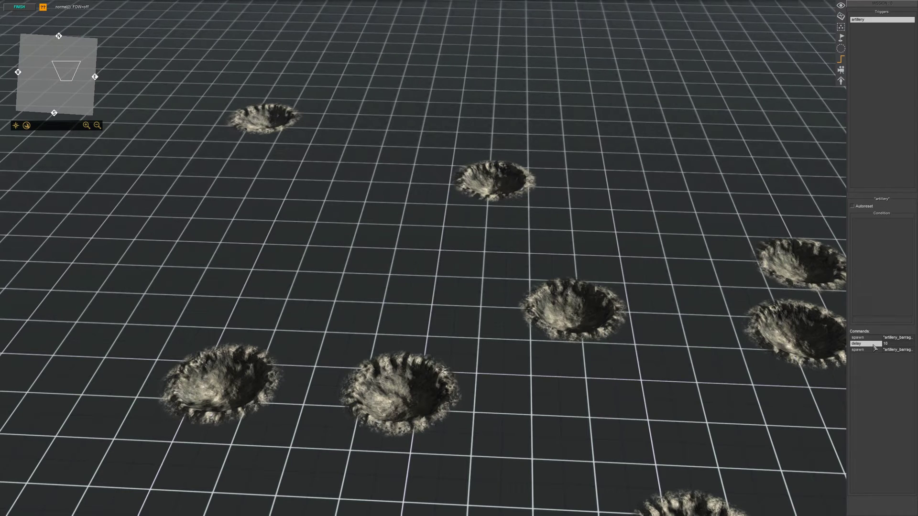
- Add a delay of 120 and place it at the top of the artillery trigger's commands
double_click(872, 377)
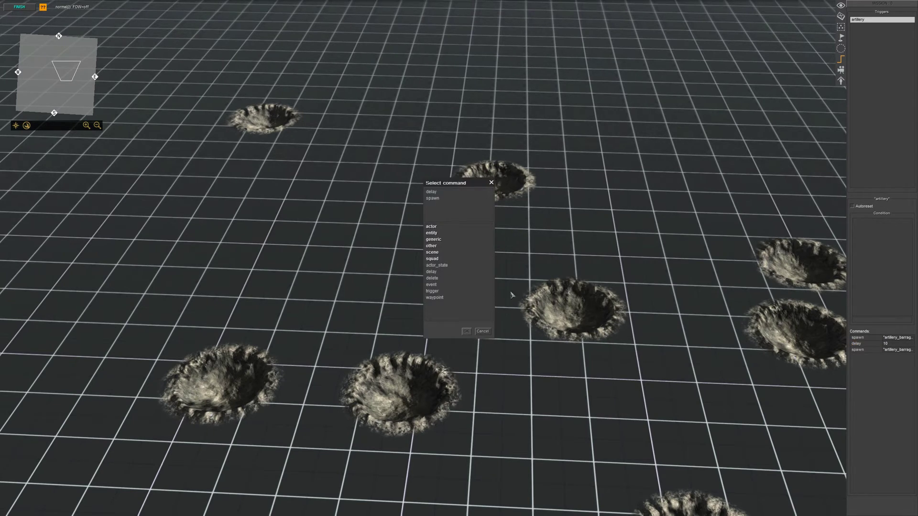
double_click(449, 272)
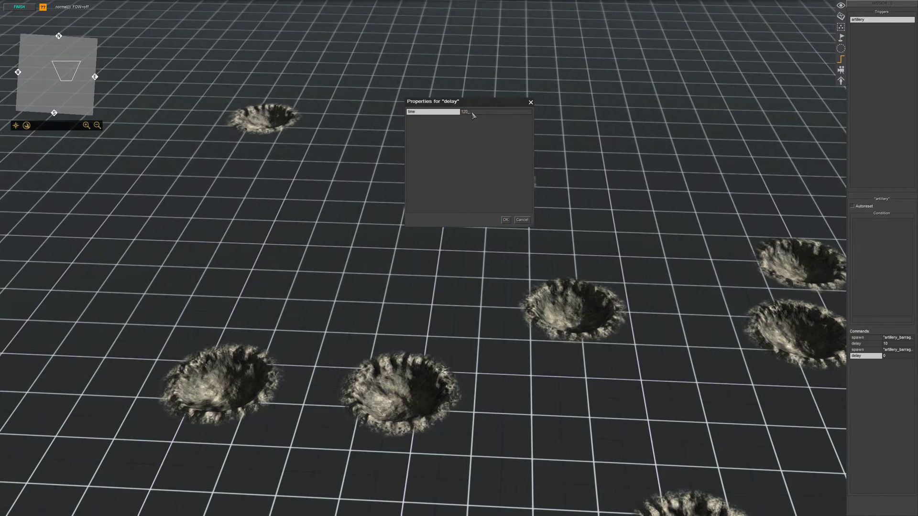
key(Return)
click(862, 357)
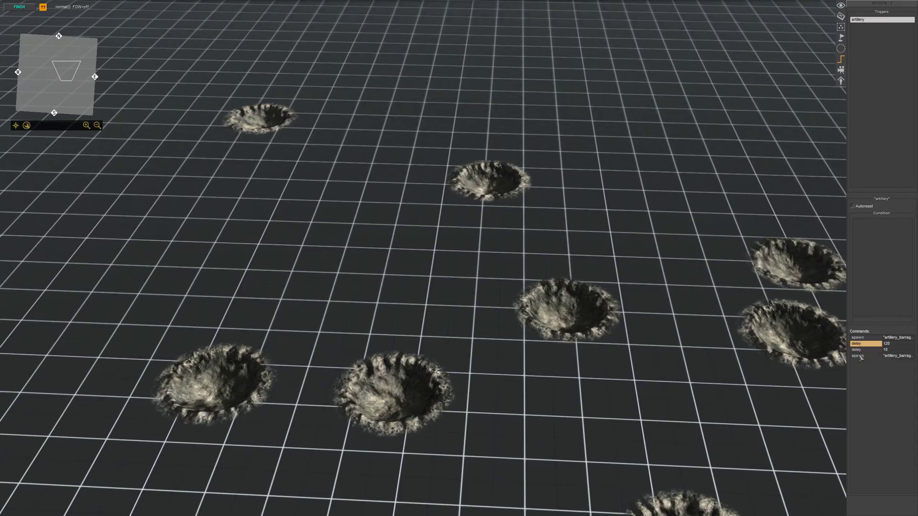
scroll(405, 205, down, 5)
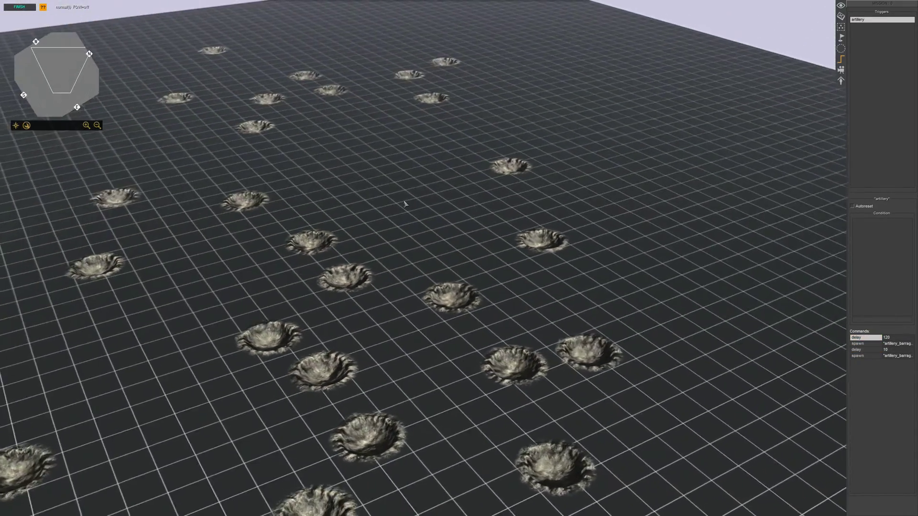
middle_drag(405, 204, 284, 106)
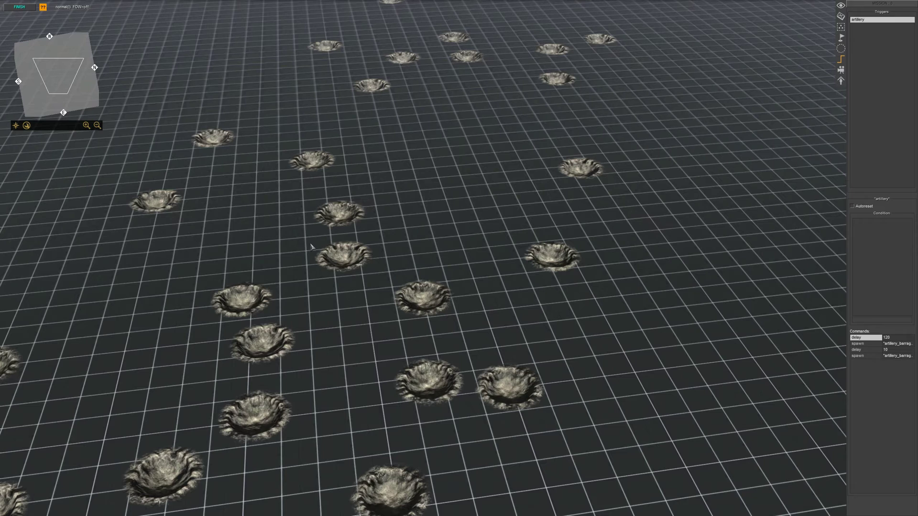
scroll(384, 214, up, 3)
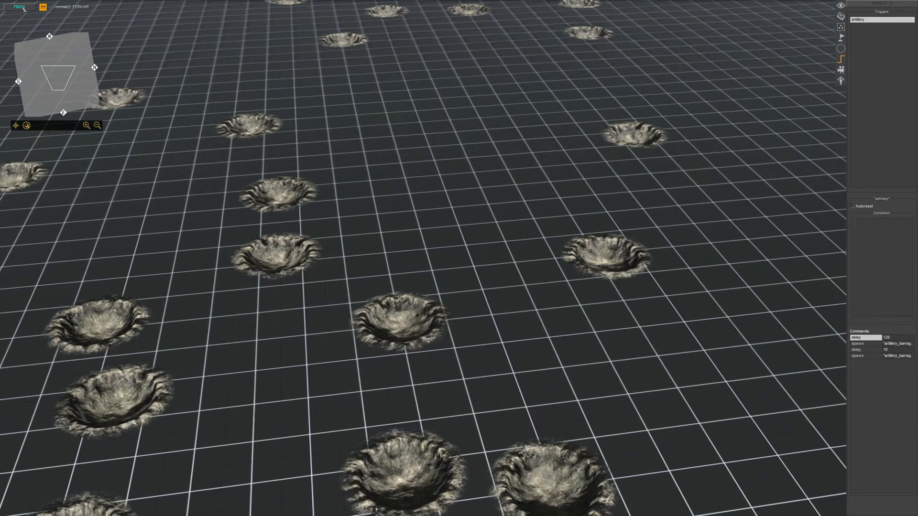
right_click(877, 239)
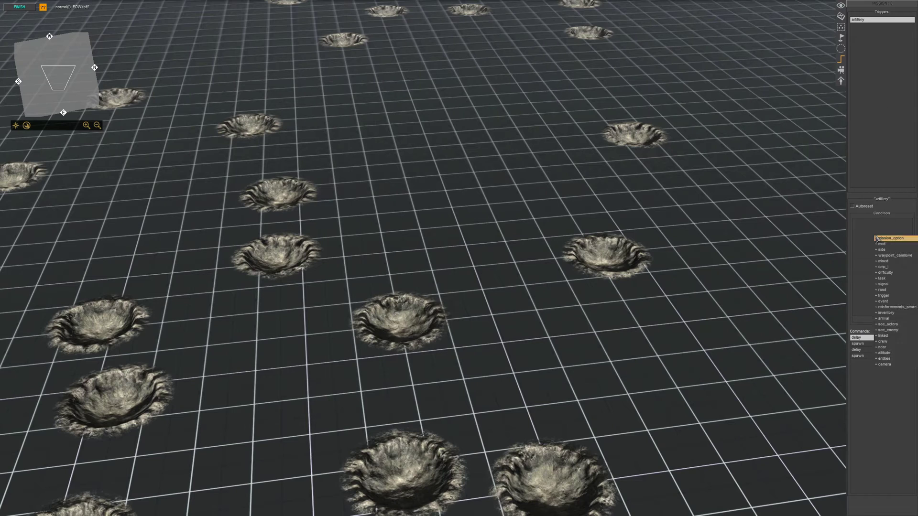
right_click(860, 231)
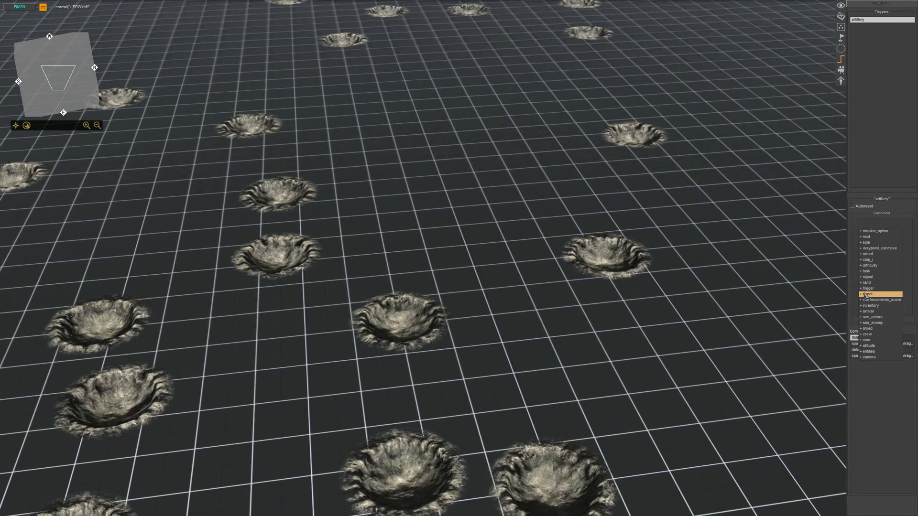
click(497, 275)
drag(240, 79, 674, 364)
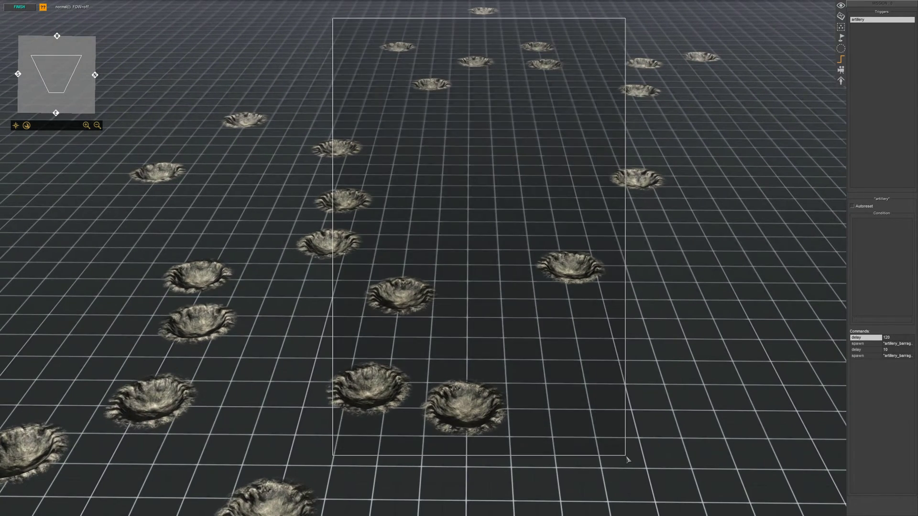
drag(335, 20, 615, 456)
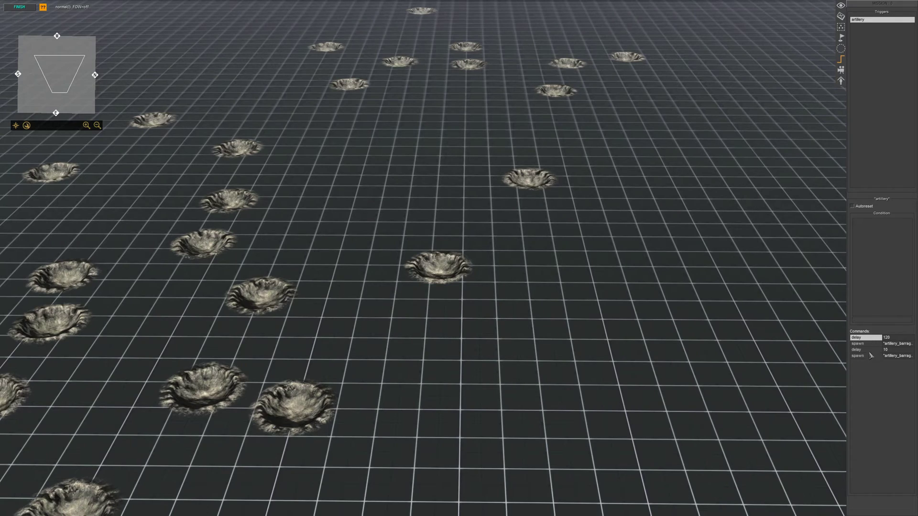
scroll(677, 271, down, 3)
drag(294, 82, 585, 338)
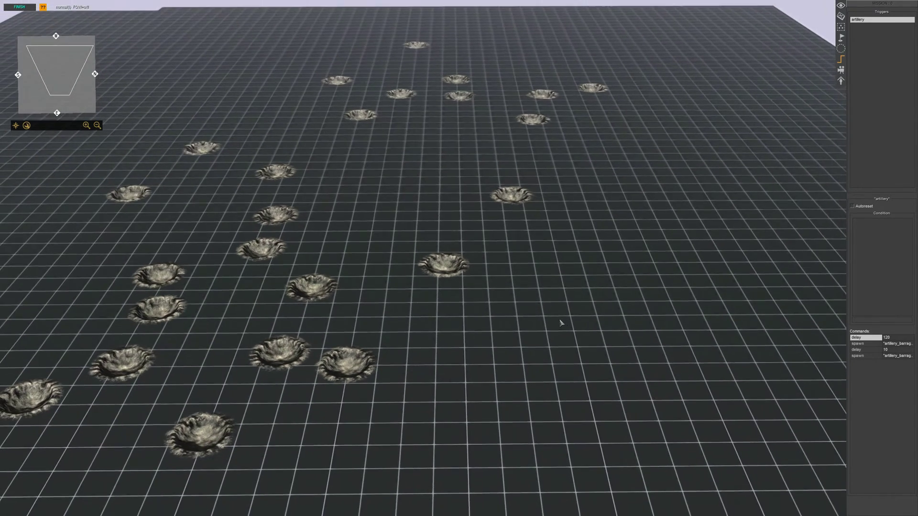
scroll(562, 324, up, 3)
scroll(562, 323, up, 2)
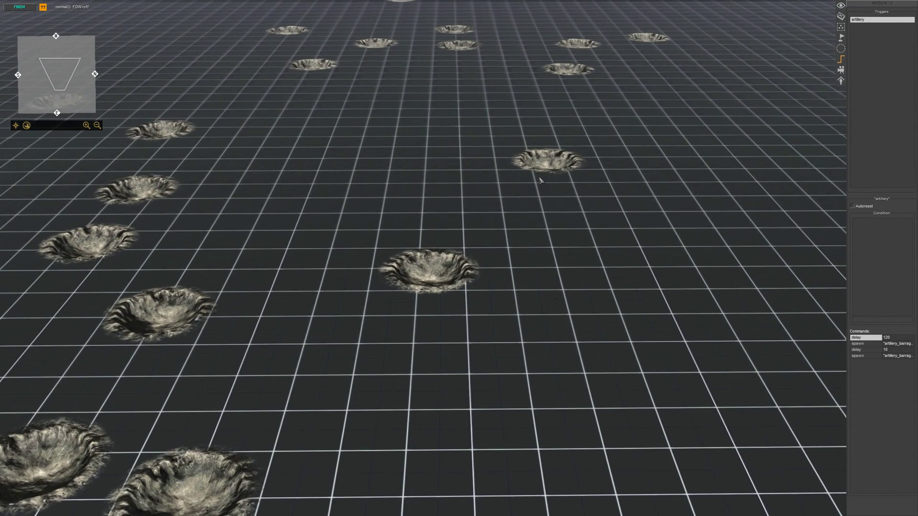
middle_drag(540, 181, 470, 171)
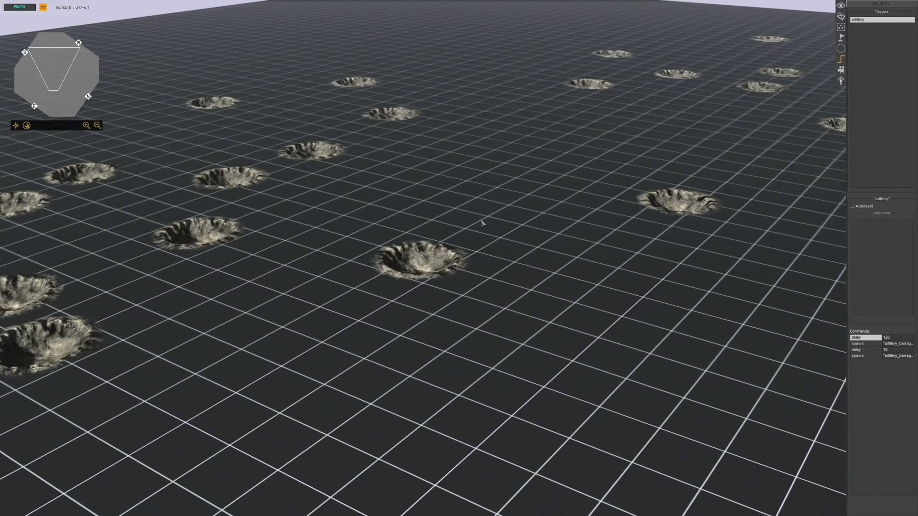
mouse_move(483, 223)
middle_down()
mouse_move(314, 205)
mouse_move(353, 217)
mouse_move(361, 201)
middle_up()
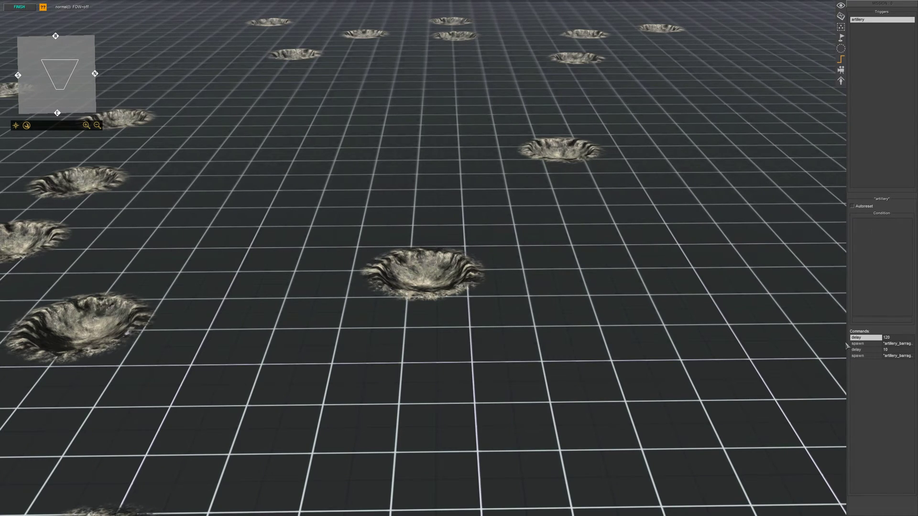
- Change the artillery trigger's opening delay time from 120 to 30
double_click(861, 339)
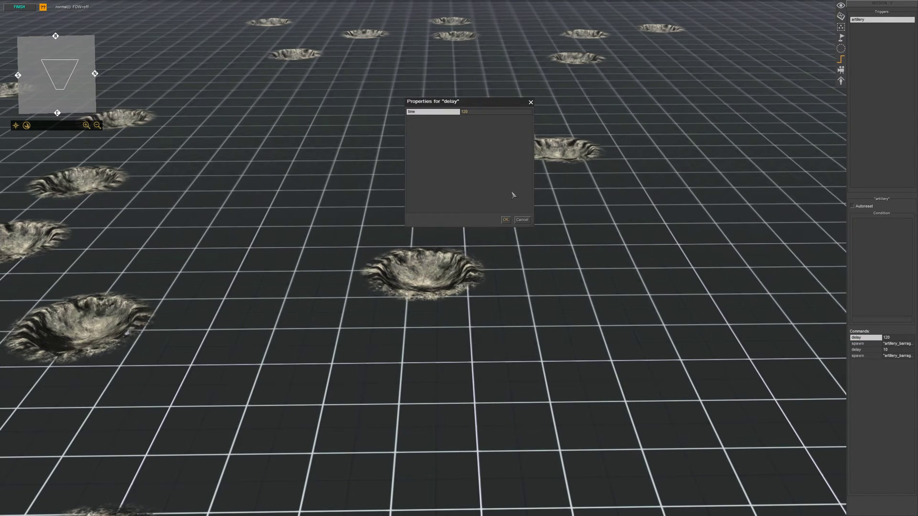
key(Escape)
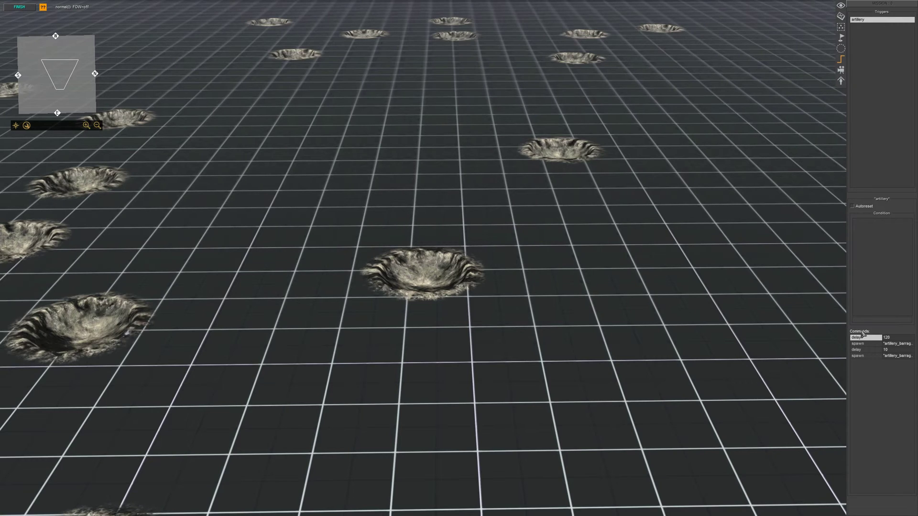
double_click(865, 338)
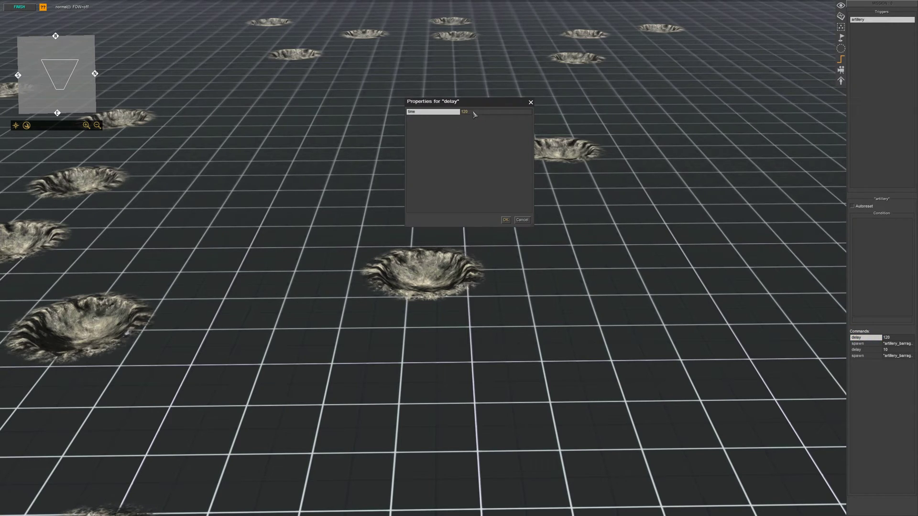
key(Return)
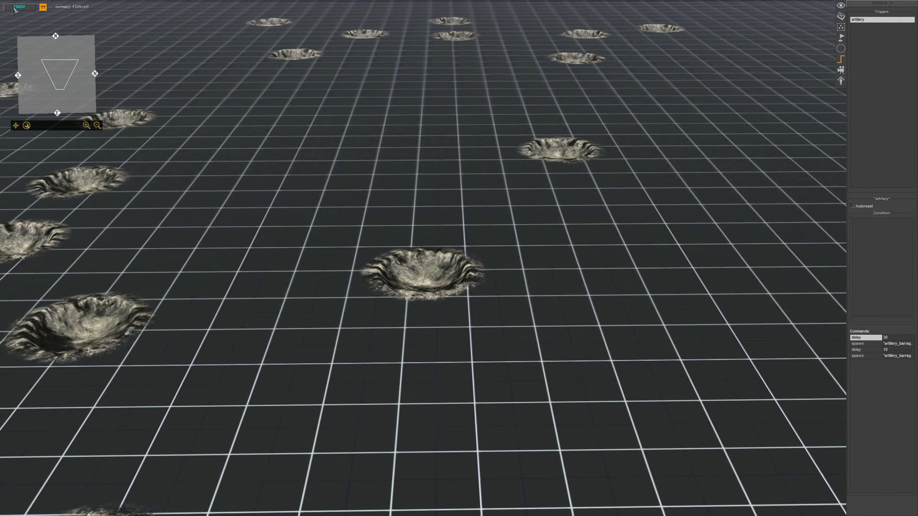
scroll(546, 221, up, 2)
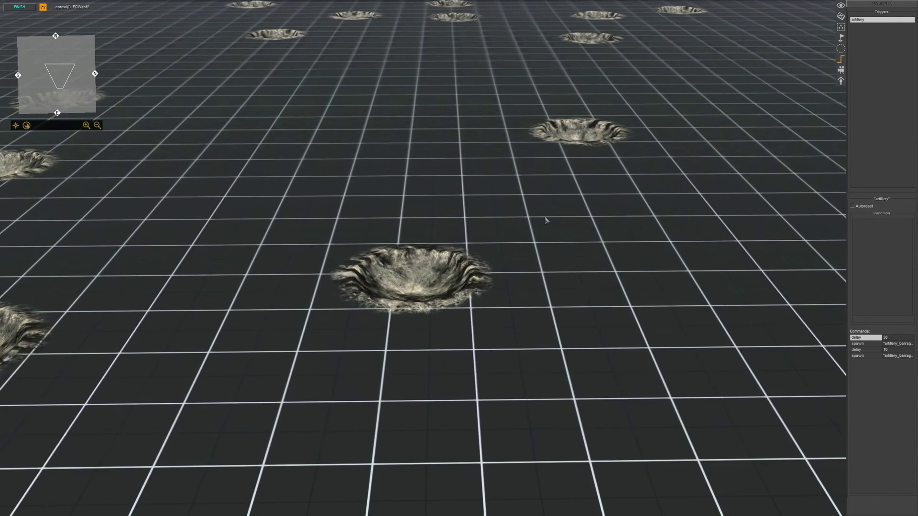
scroll(551, 204, up, 1)
scroll(533, 244, down, 2)
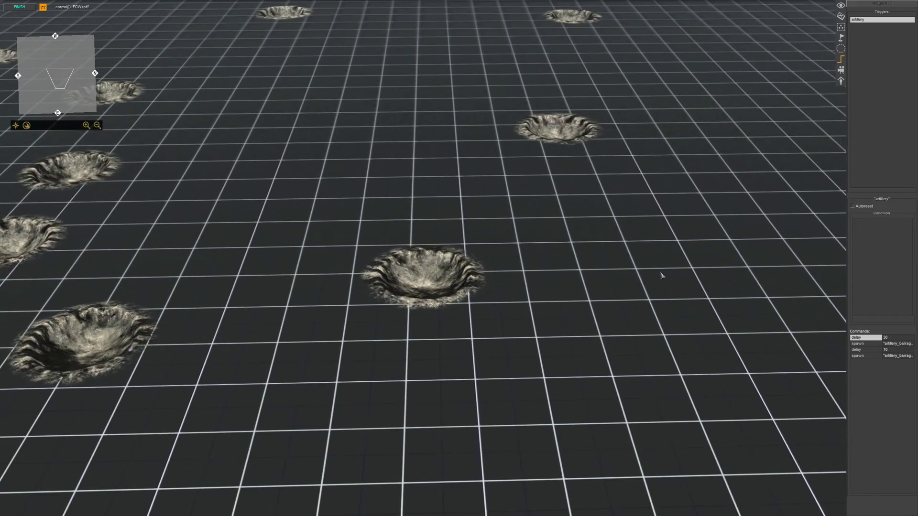
scroll(529, 289, down, 2)
scroll(543, 279, down, 2)
scroll(390, 232, down, 2)
scroll(396, 239, down, 1)
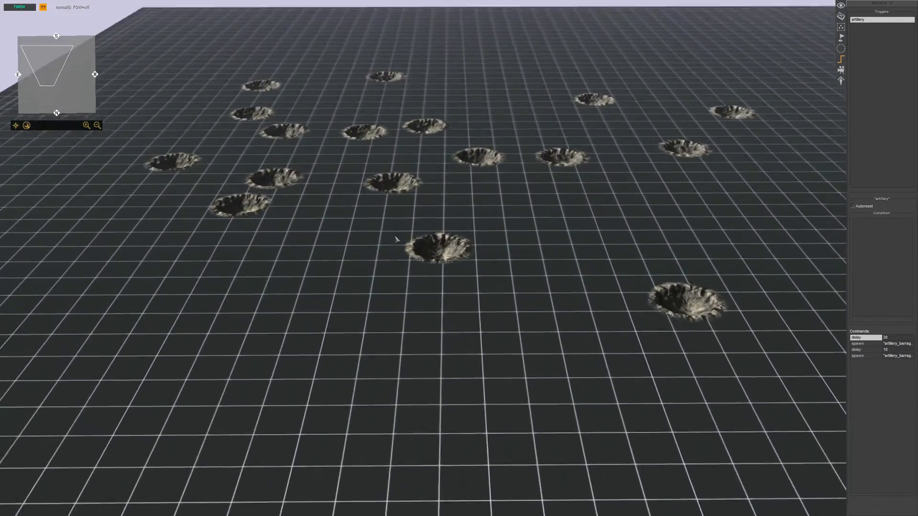
middle_drag(395, 239, 655, 143)
key(w)
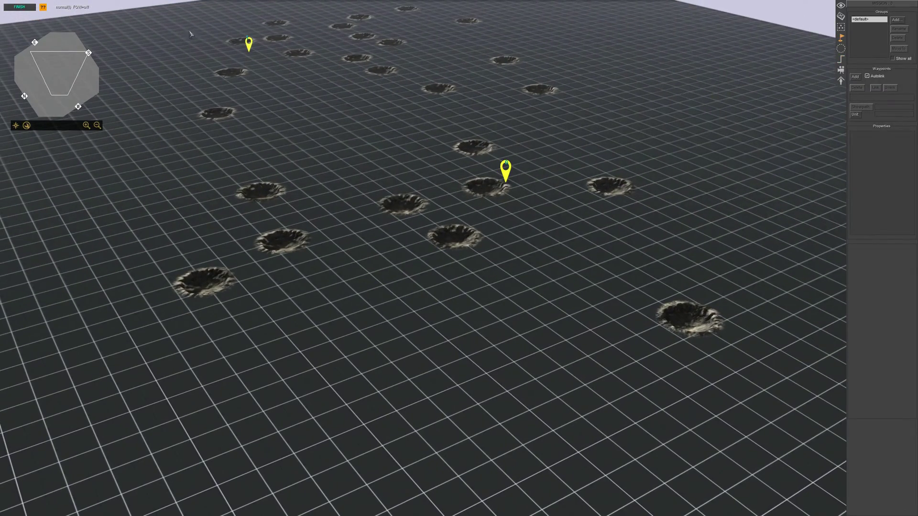
drag(190, 33, 593, 313)
click(553, 319)
mouse_move(552, 319)
middle_down()
mouse_move(563, 271)
mouse_move(538, 296)
middle_up()
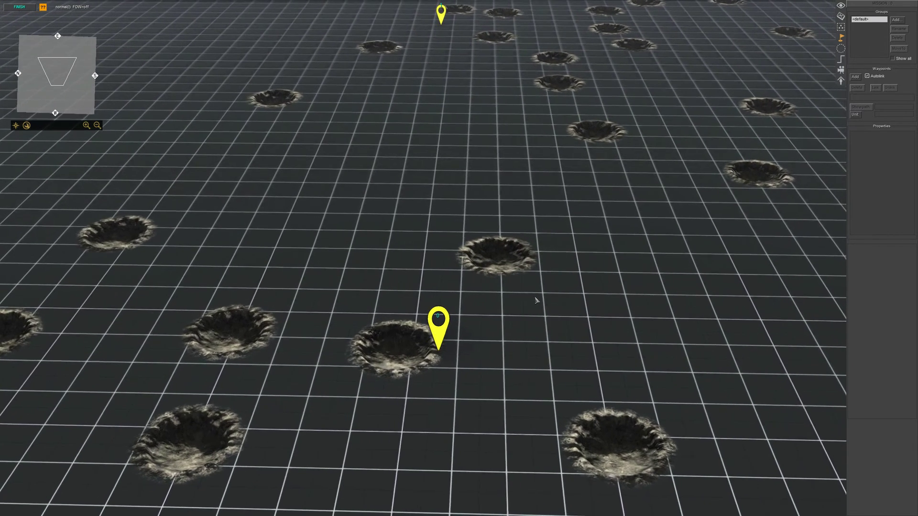
mouse_move(269, 26)
mouse_down()
mouse_move(554, 275)
mouse_move(710, 463)
mouse_up()
click(695, 361)
click(840, 59)
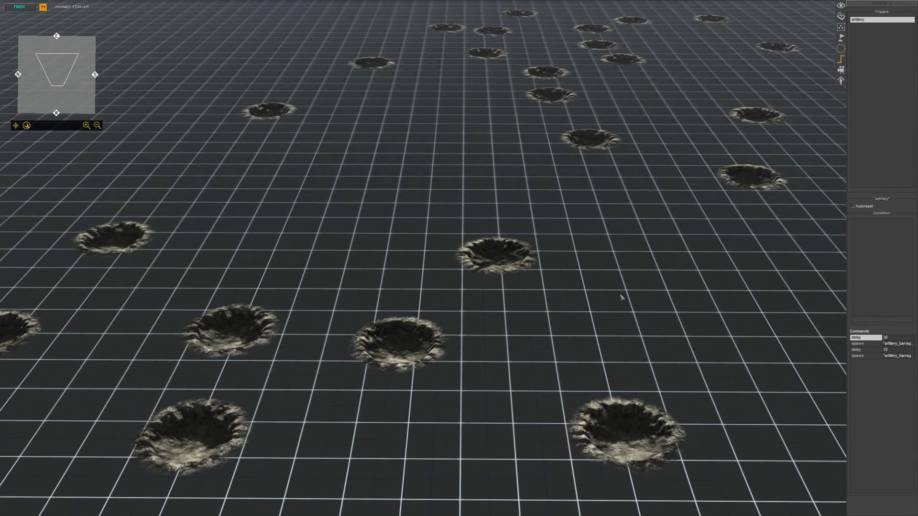
scroll(621, 299, up, 3)
scroll(623, 235, down, 2)
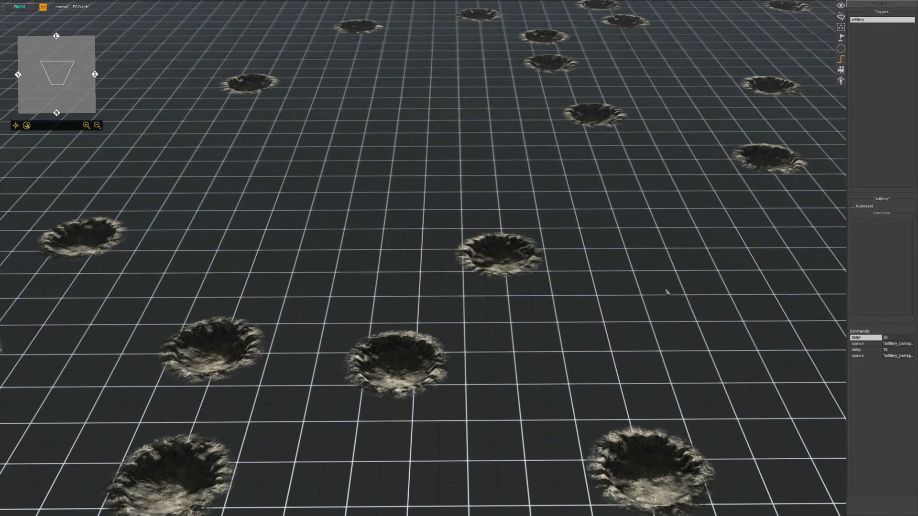
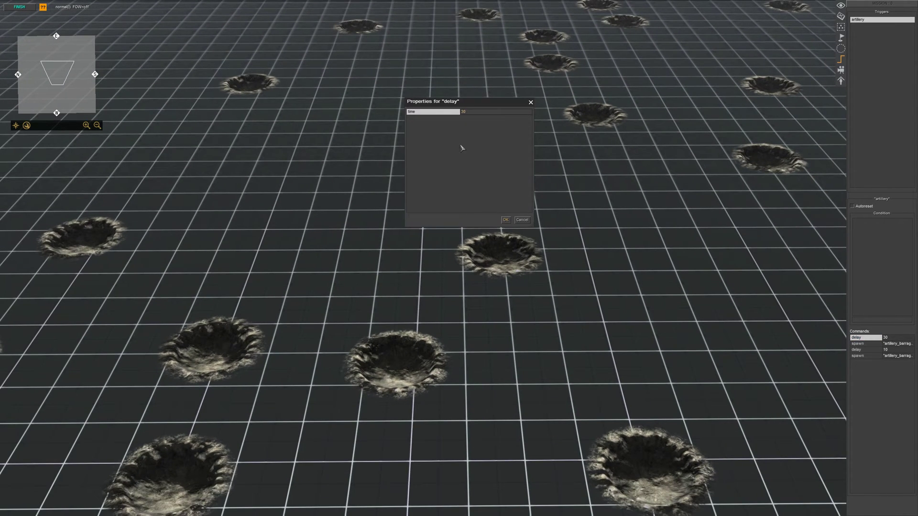
- Accept the artillery trigger's delay of 30 and dismiss the trigger conditions menu
drag(464, 102, 494, 106)
key(Return)
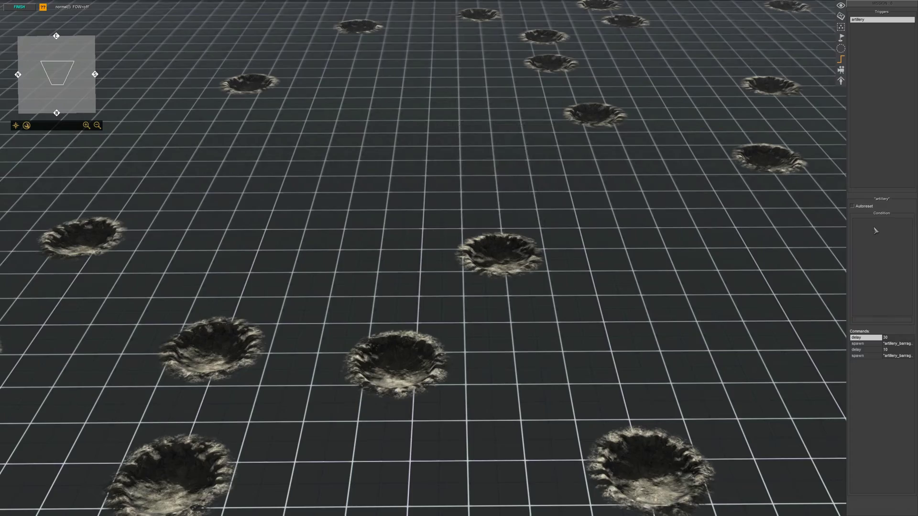
right_click(875, 229)
click(856, 233)
mouse_move(557, 215)
middle_down()
mouse_move(620, 214)
mouse_move(598, 225)
middle_up()
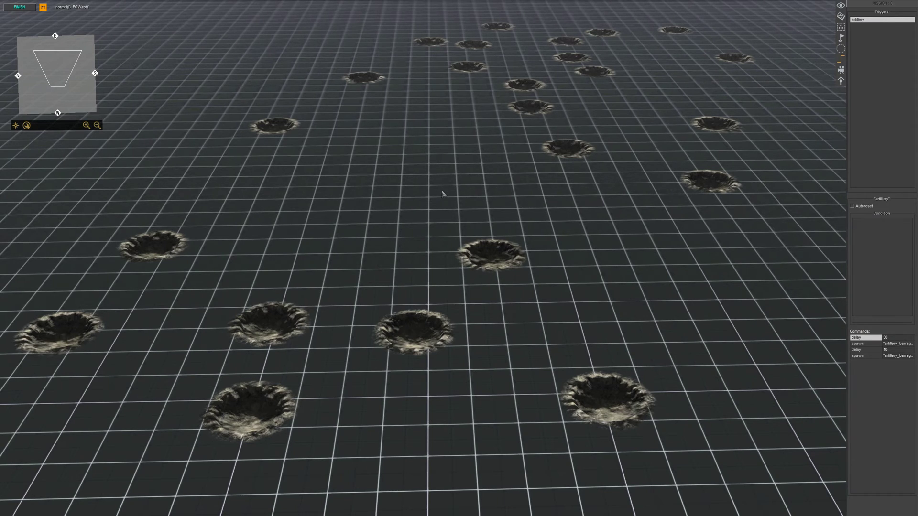
scroll(443, 193, up, 1)
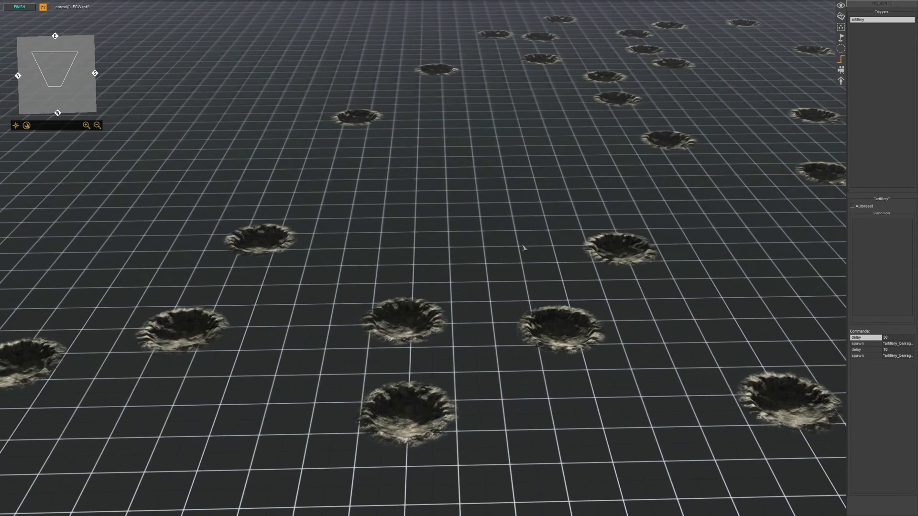
key(q)
scroll(461, 253, up, 1)
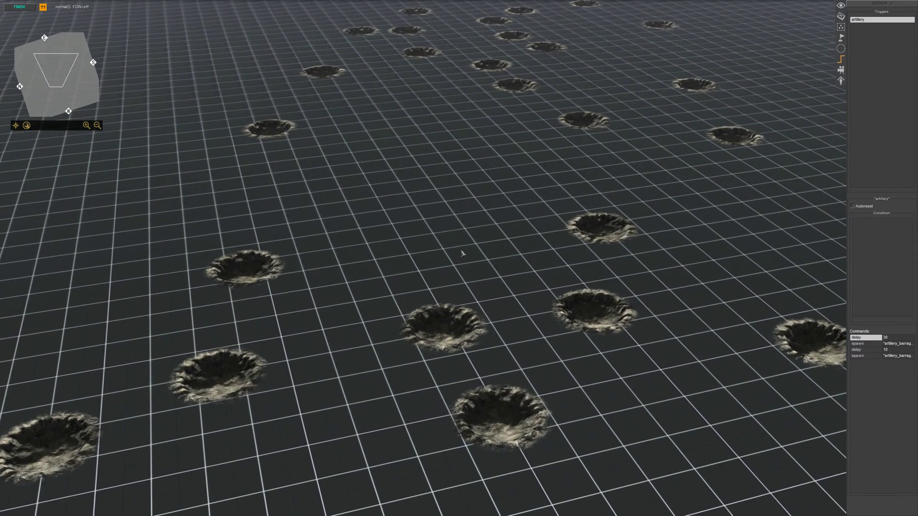